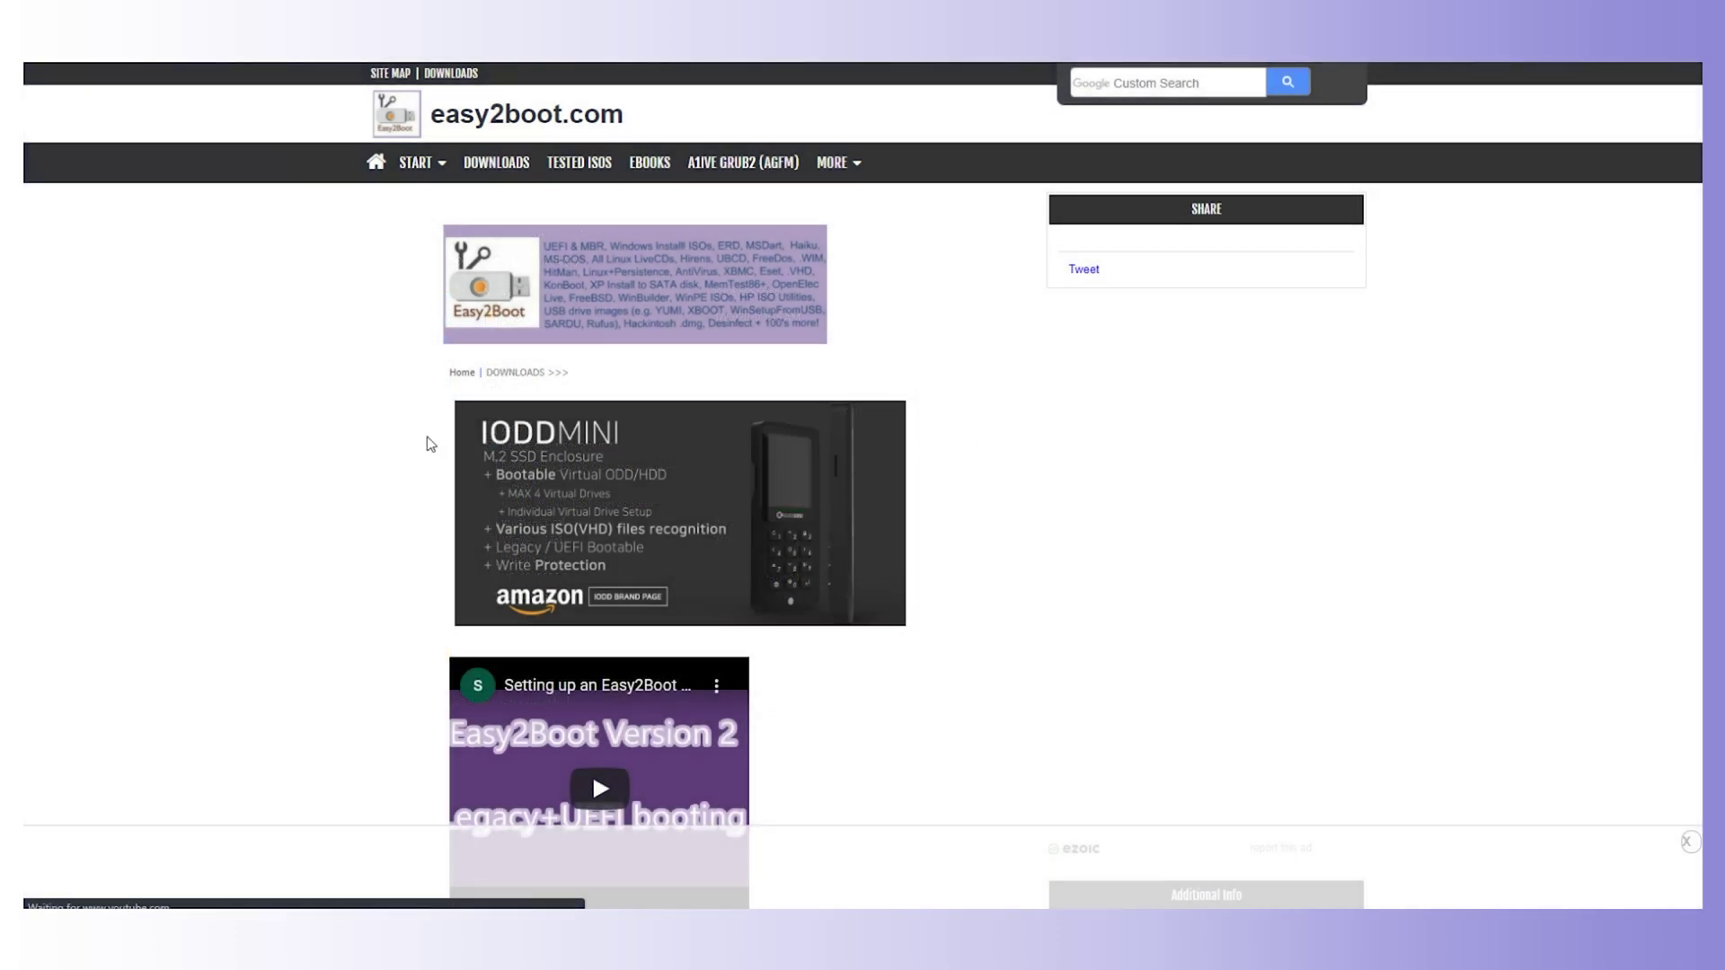
# Scroll to the Downloads section and follow Download Easy2Boot to the FossHub v2.05 page.
pyautogui.scroll(-5, 413, 439)
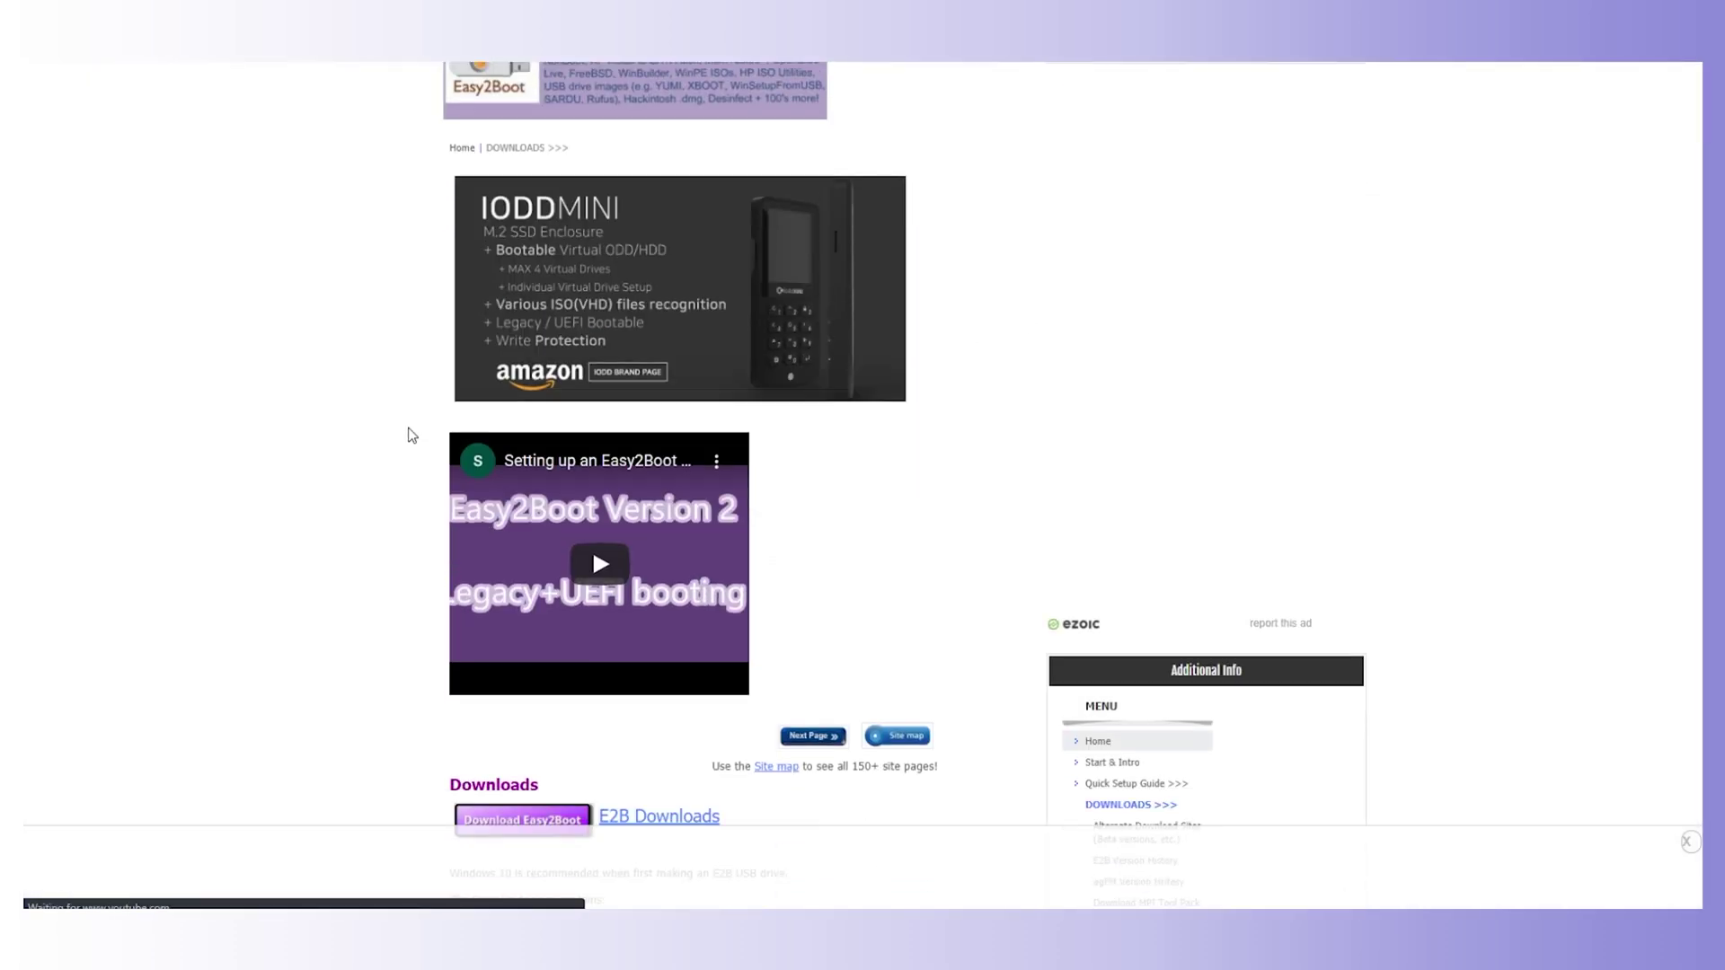
pyautogui.scroll(-4, 406, 433)
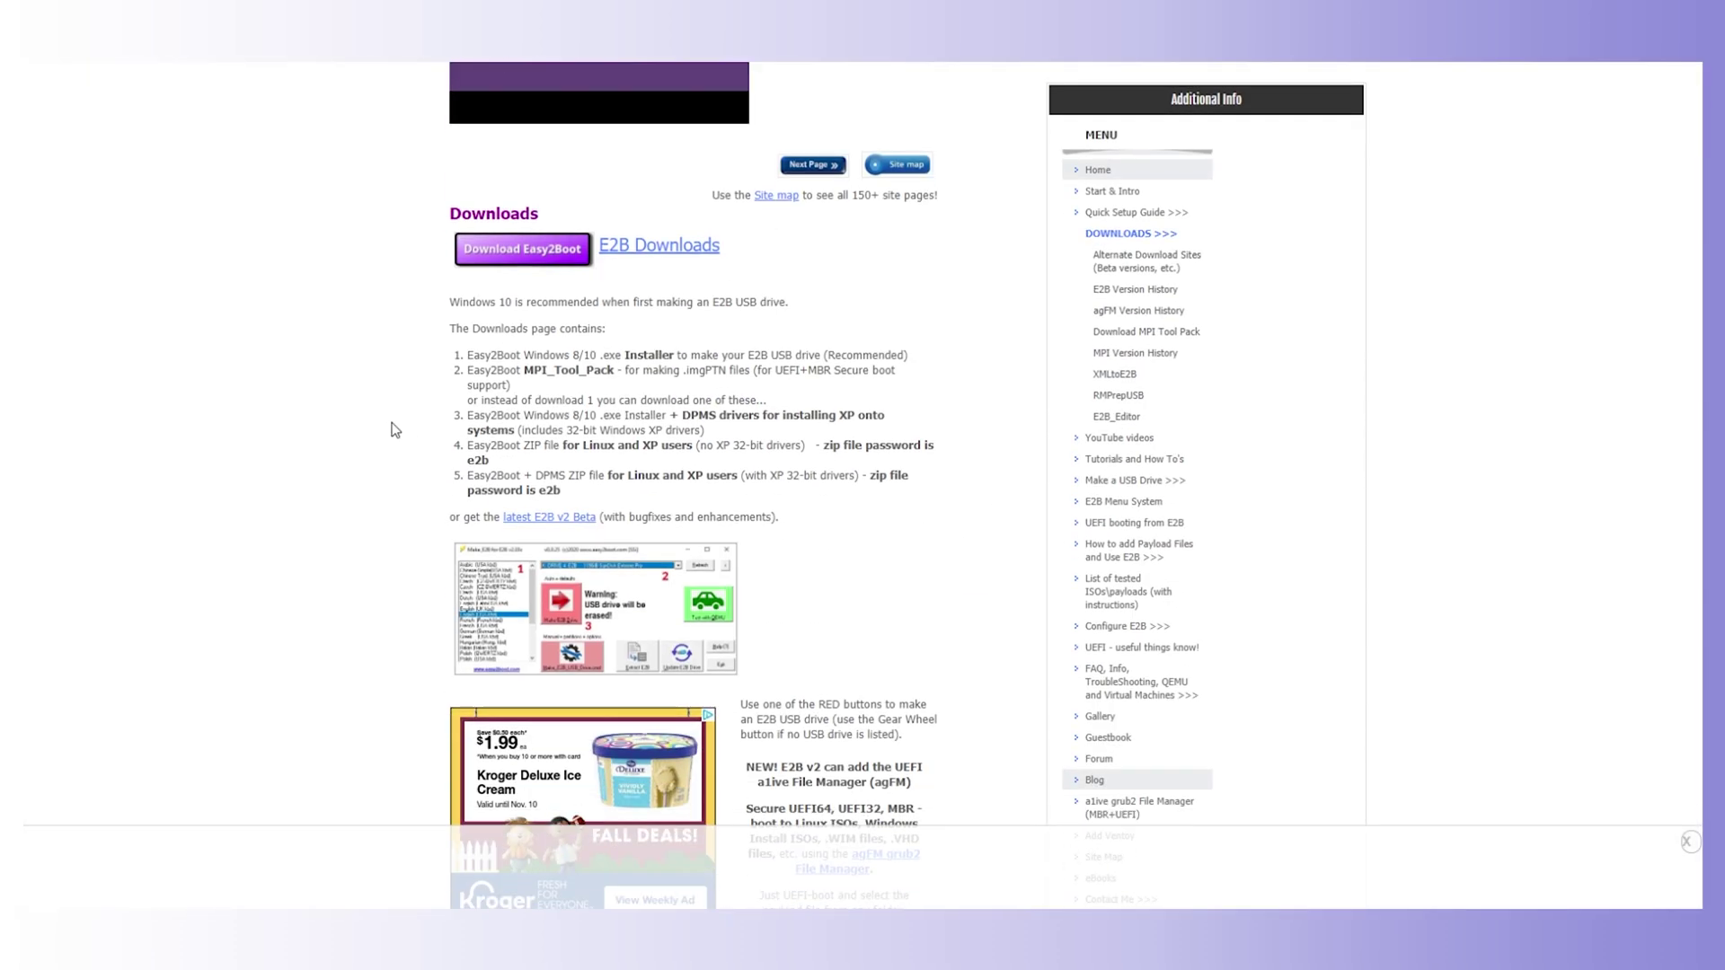
pyautogui.click(521, 250)
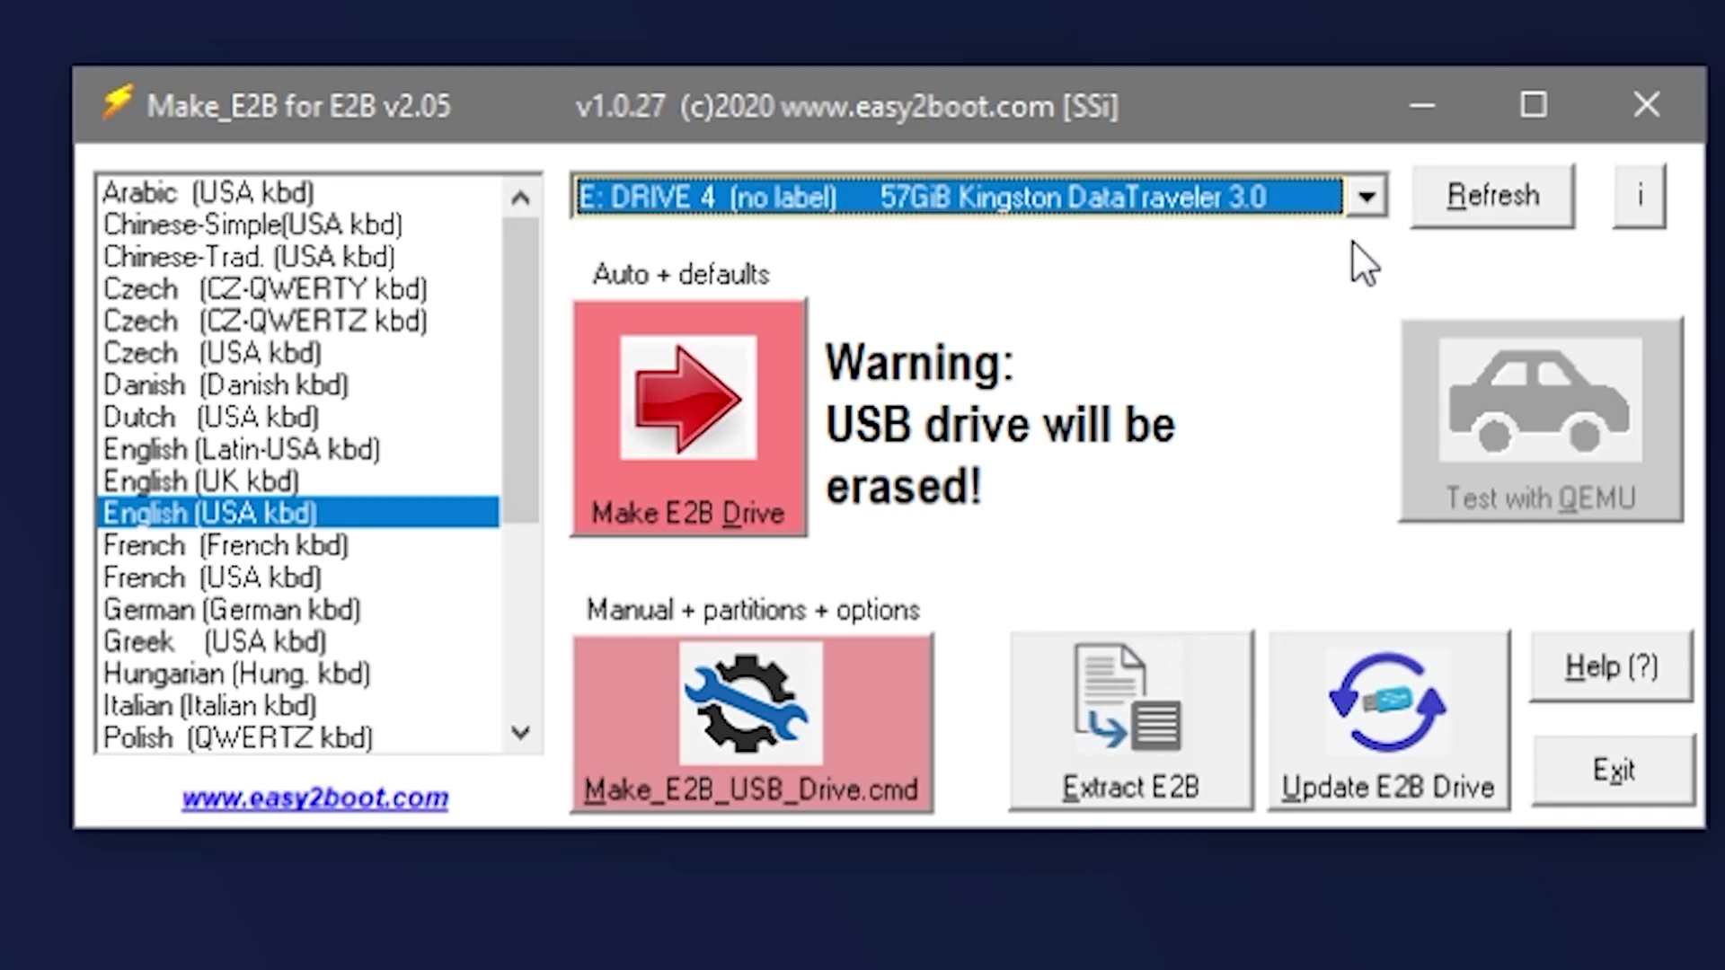
pyautogui.click(1367, 188)
pyautogui.click(1373, 186)
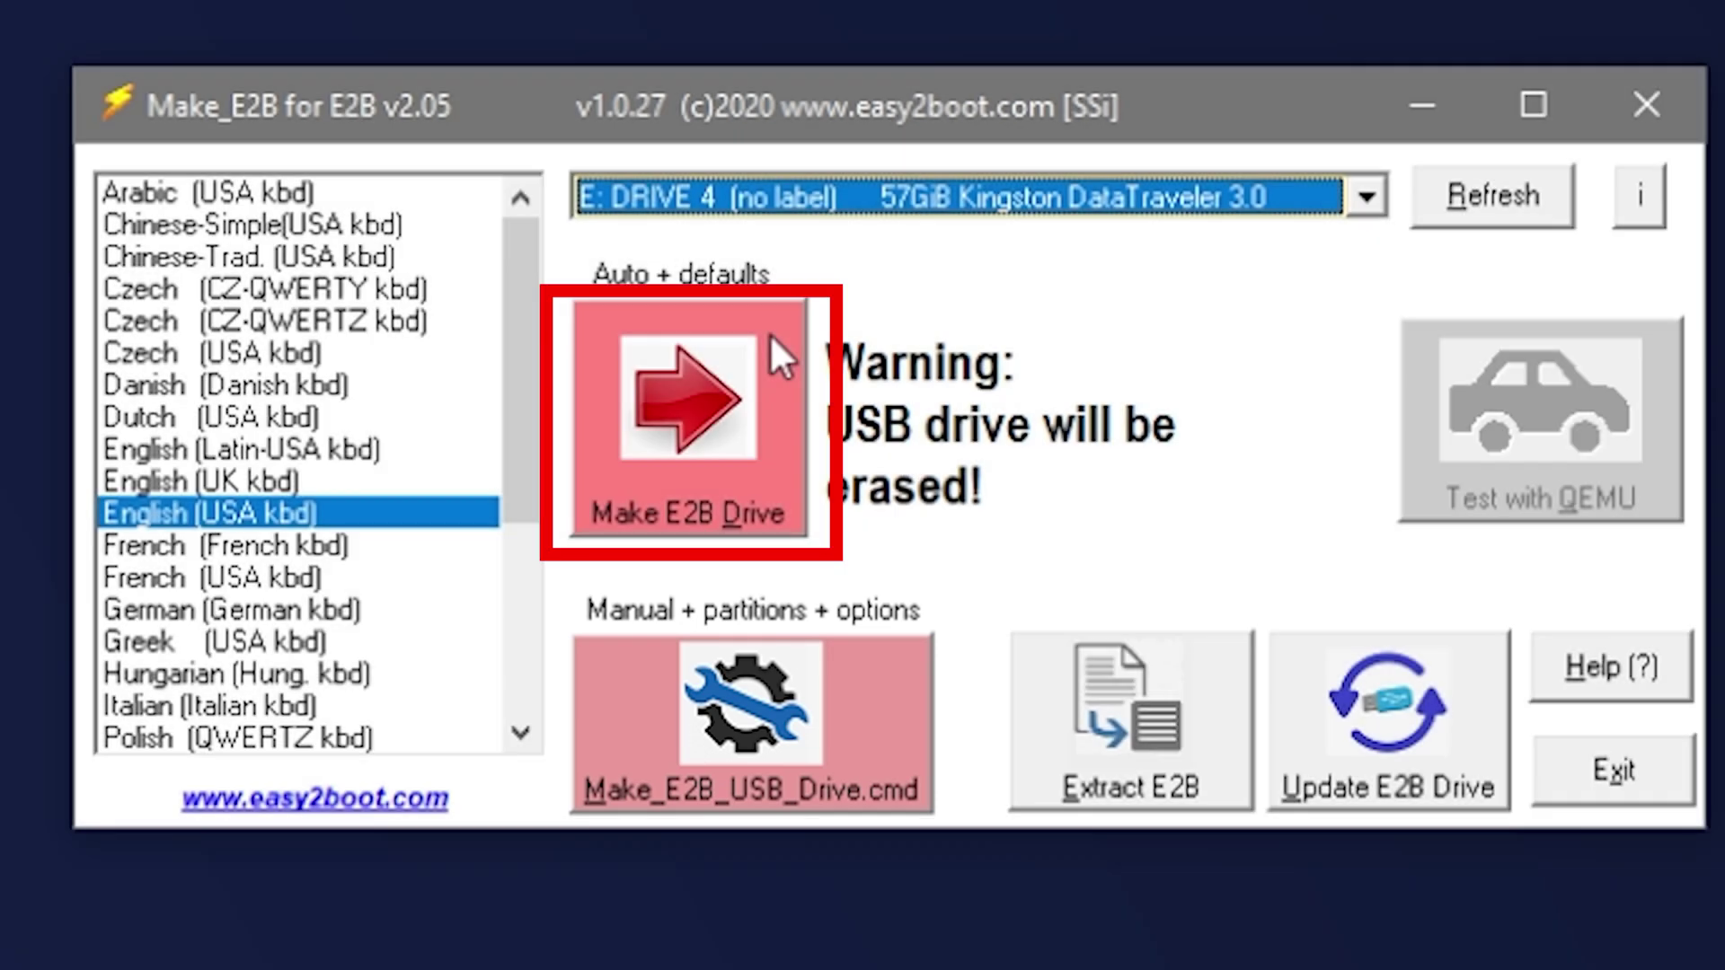
# Build the E2B drive with default settings and confirm running the drive-making script.
pyautogui.click(715, 346)
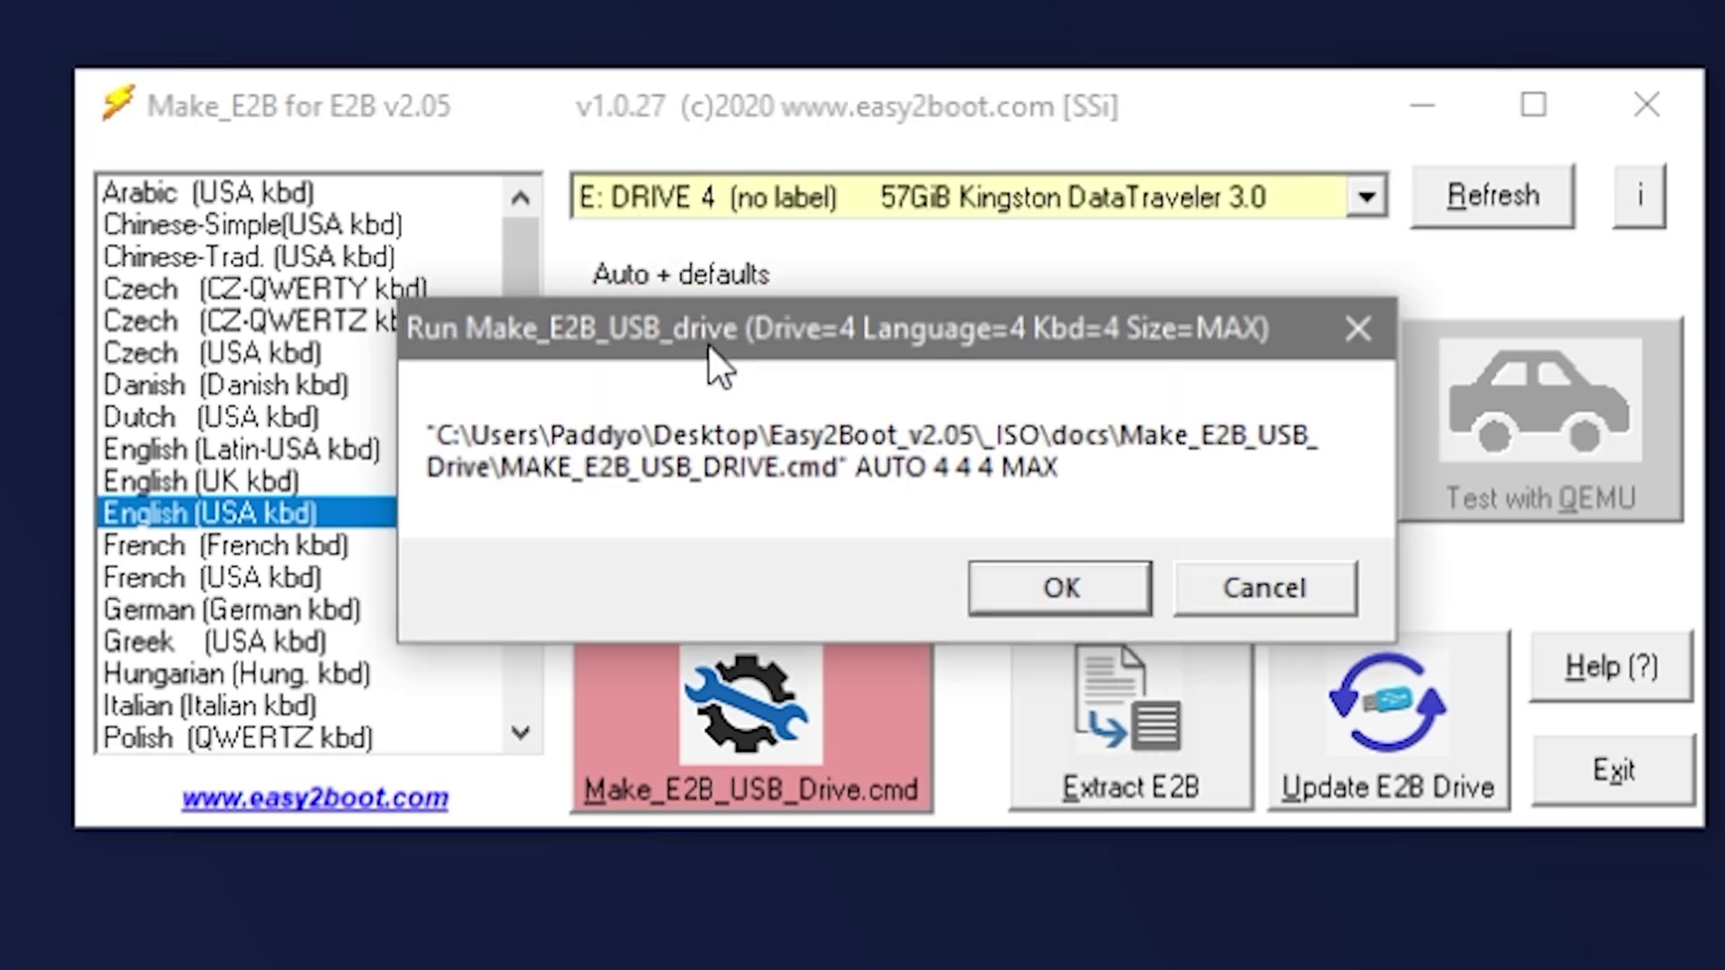
pyautogui.click(1085, 591)
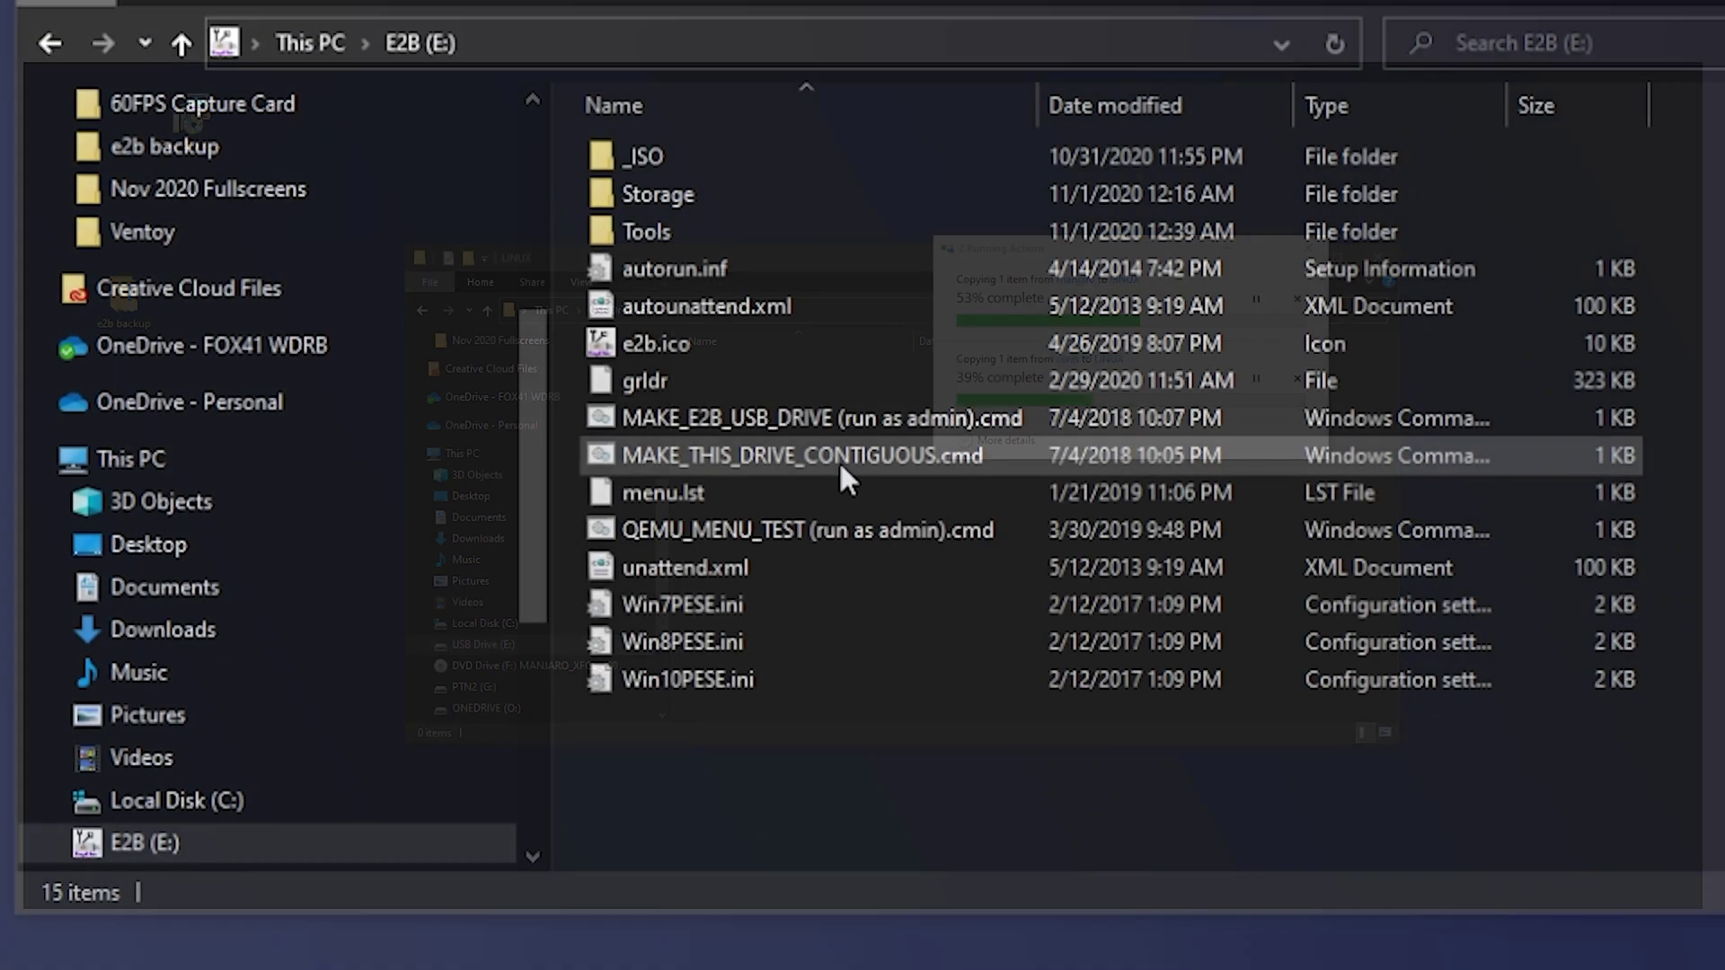
# Run MAKE_THIS_DRIVE_CONTIGUOUS.cmd as administrator.
pyautogui.rightClick(839, 461)
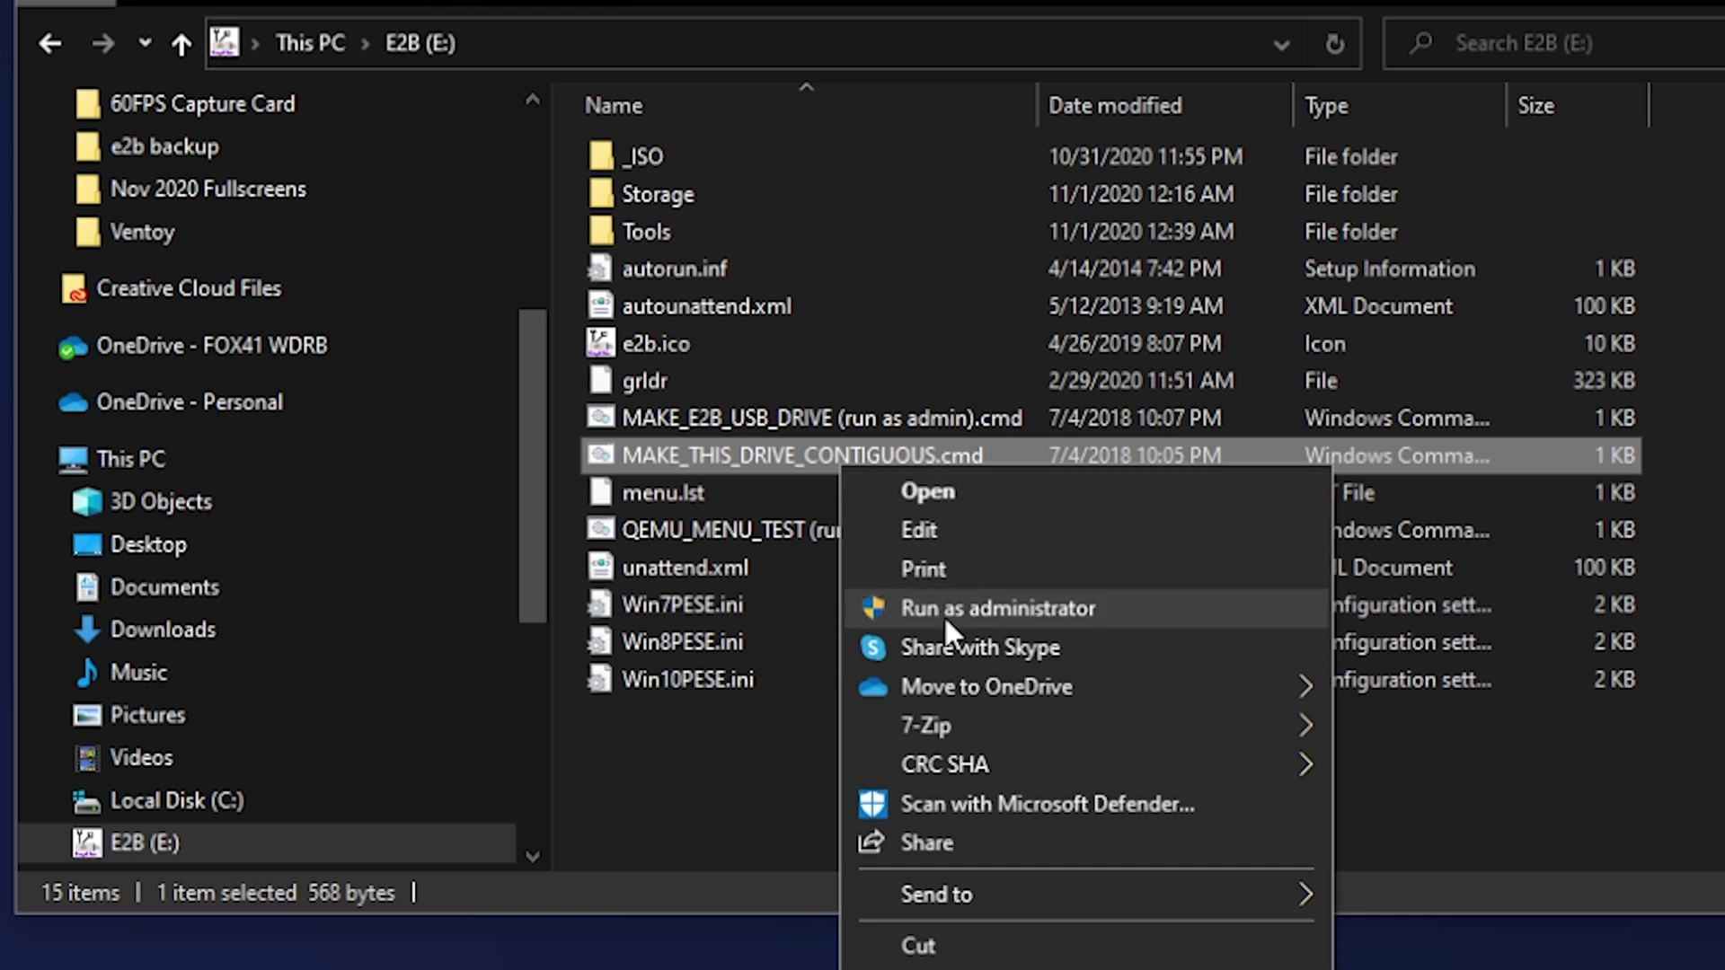
pyautogui.click(984, 610)
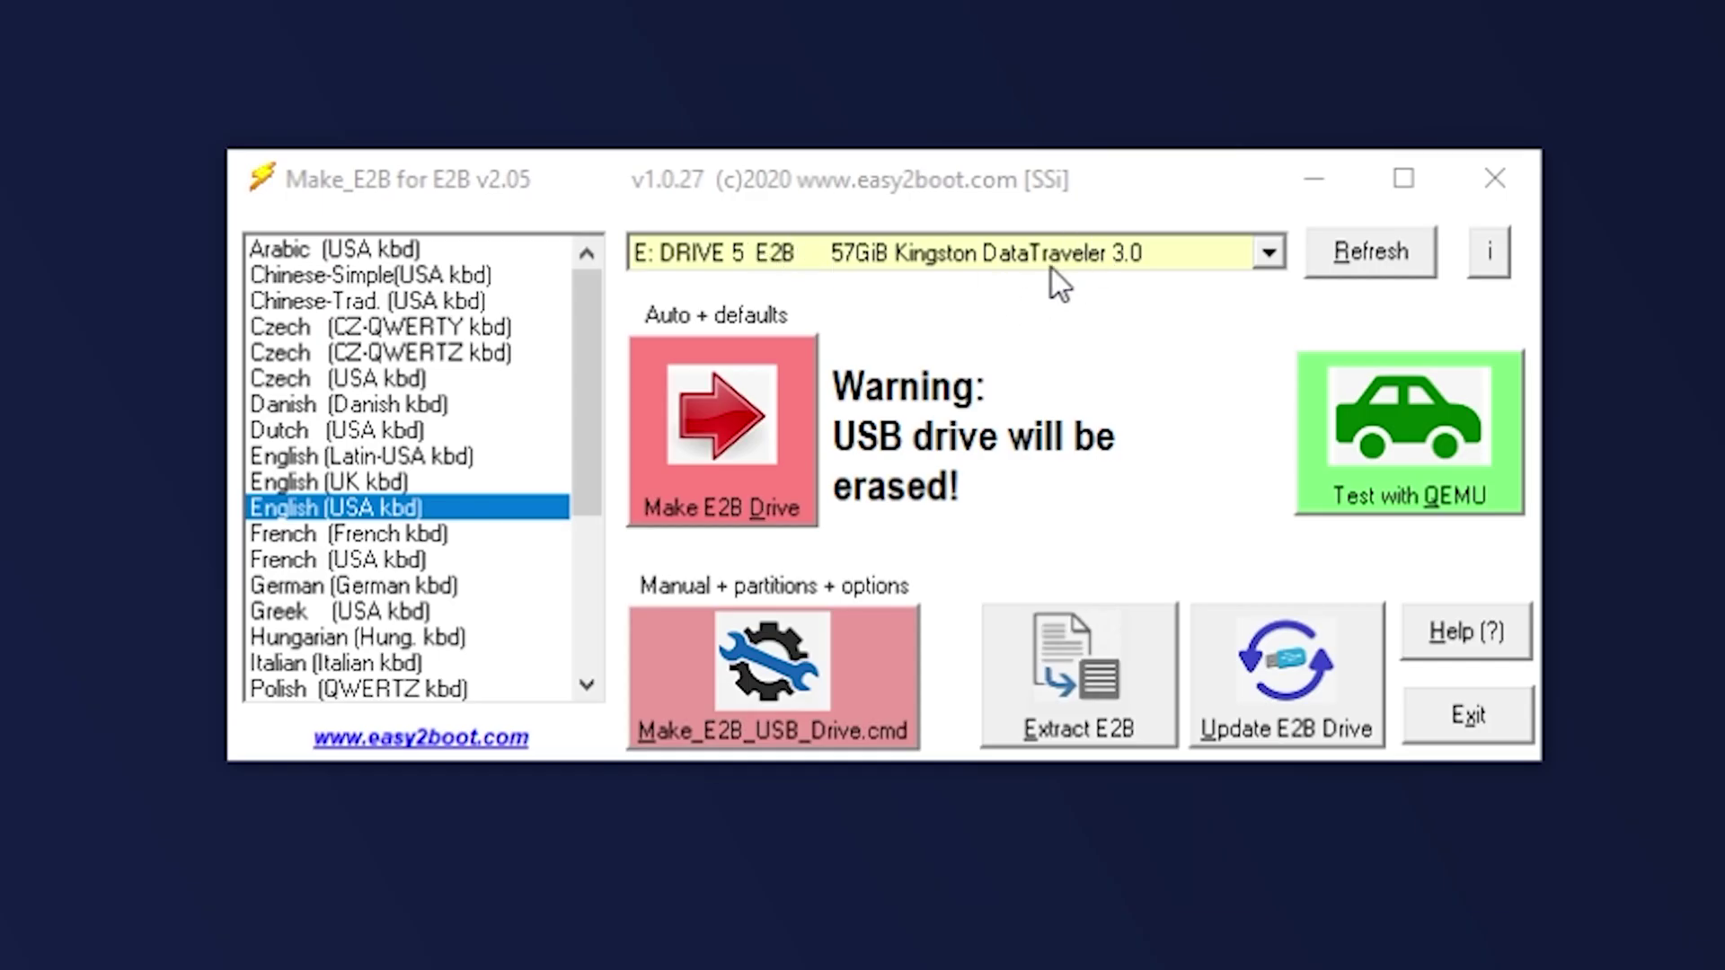
# Keep the Kingston E2B drive as target and boot it with Test with QEMU.
pyautogui.click(1264, 260)
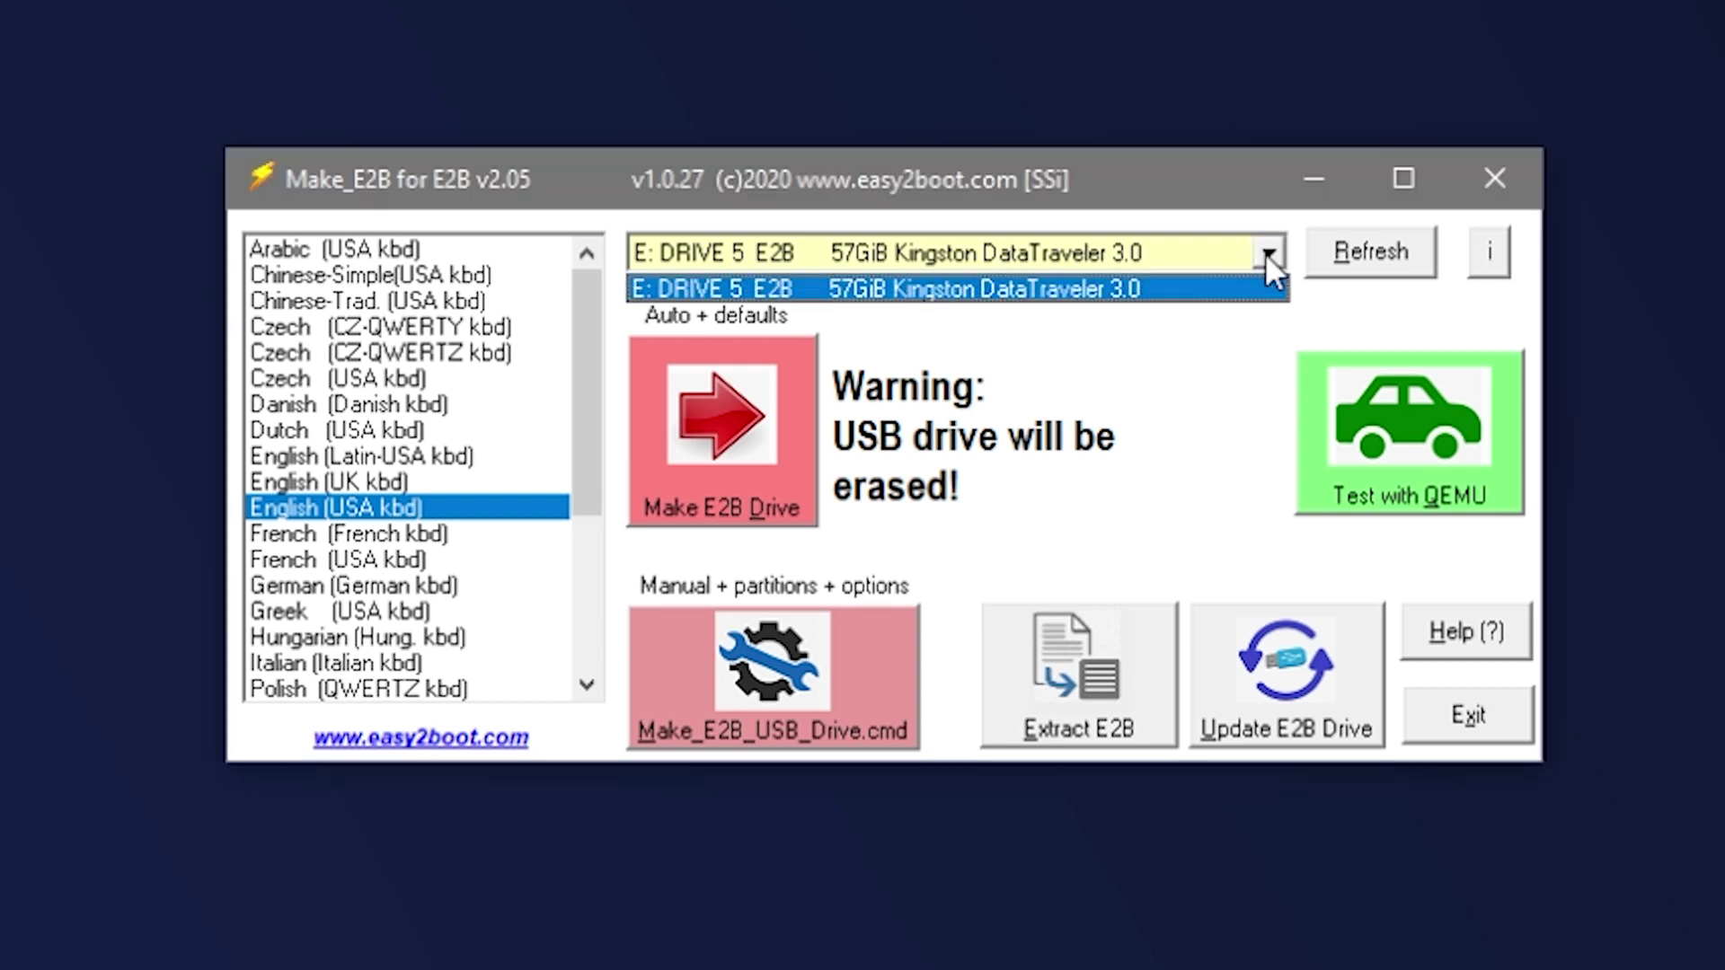
pyautogui.click(1265, 251)
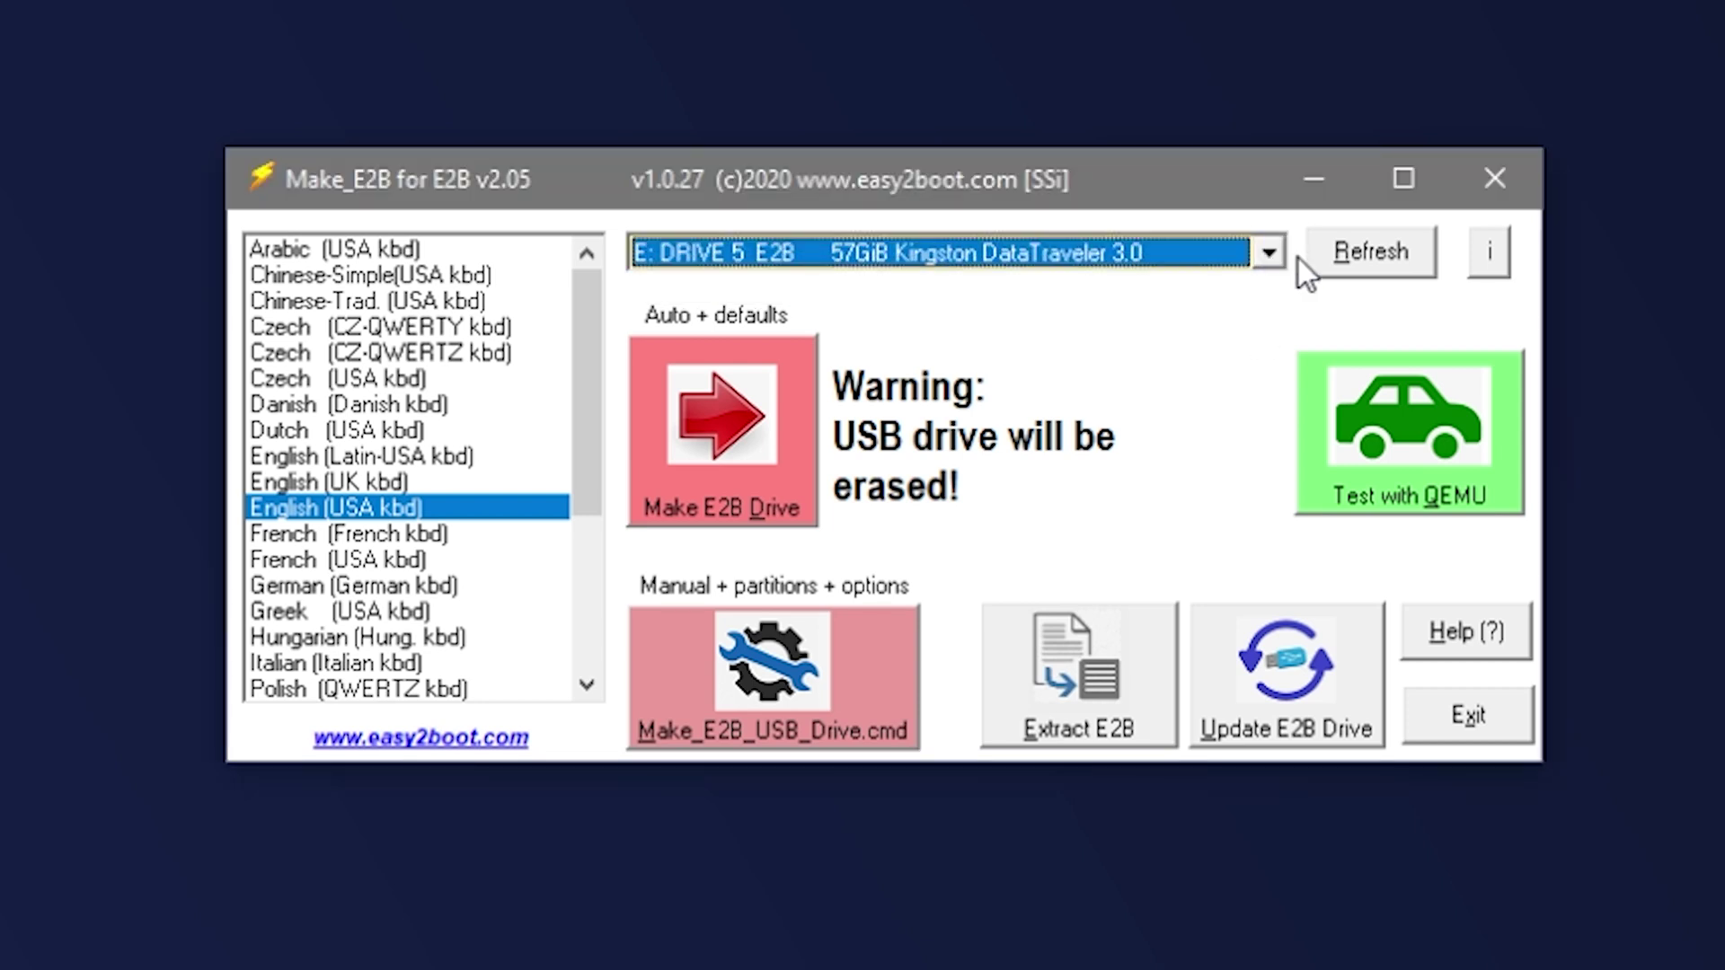
pyautogui.click(1408, 454)
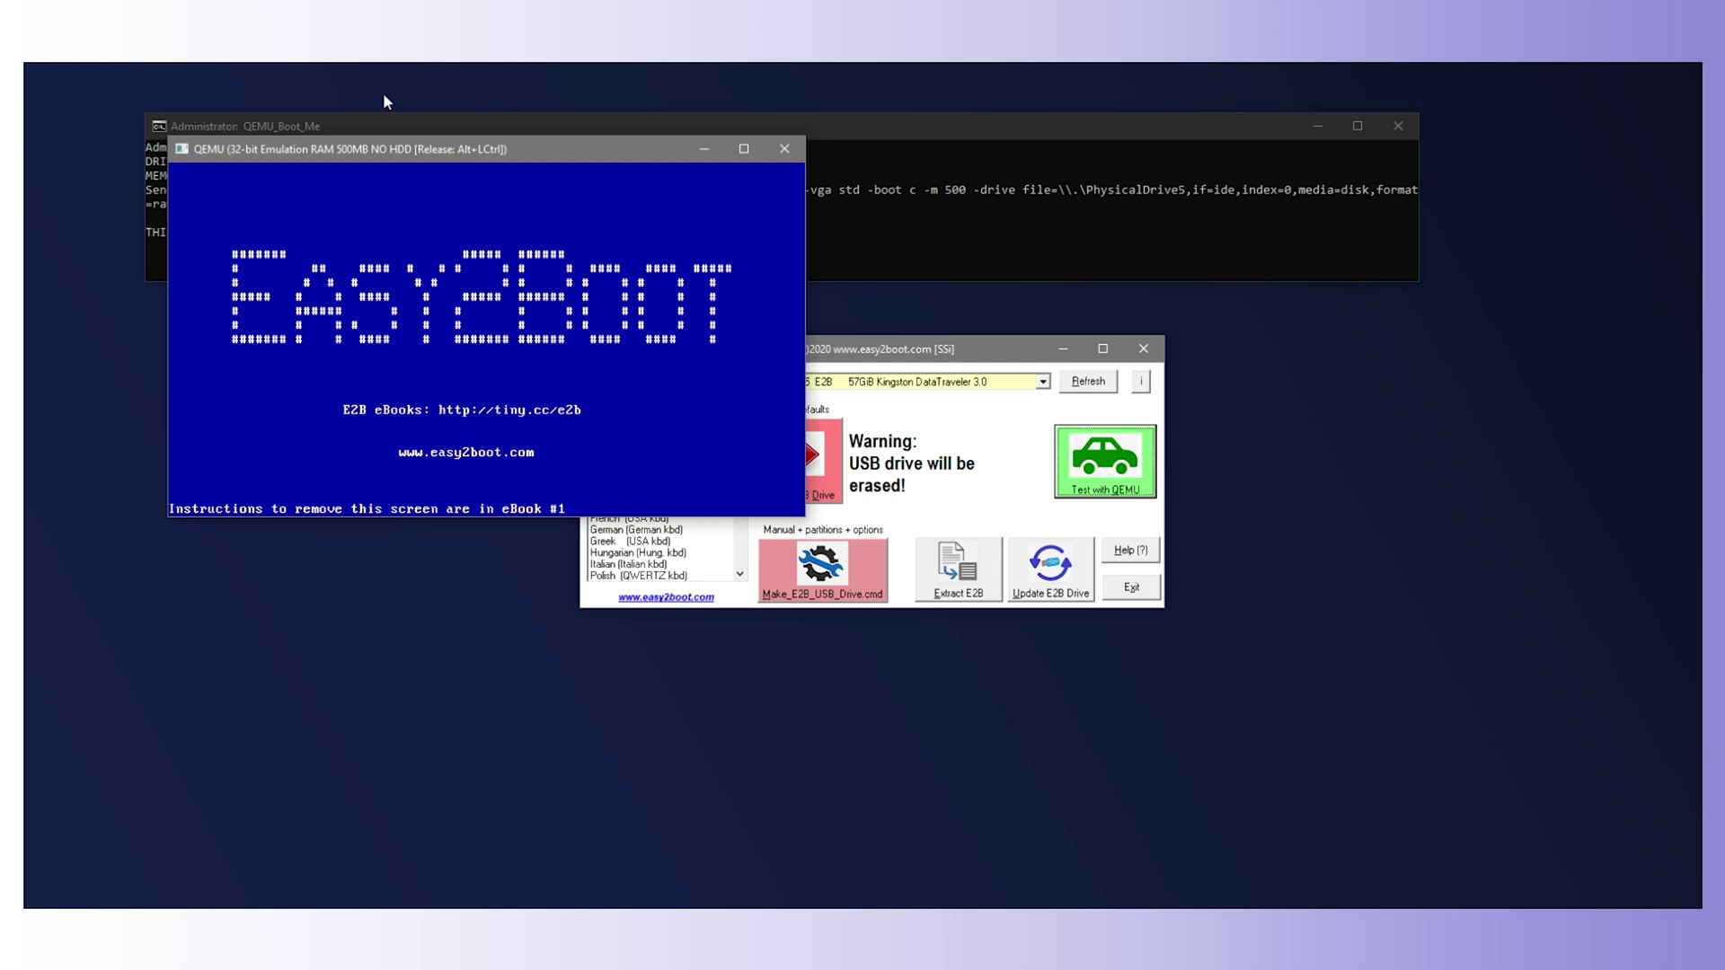
# Drag the QEMU emulator window to the centre of the desktop.
pyautogui.moveTo(422, 148); pyautogui.dragTo(867, 271)
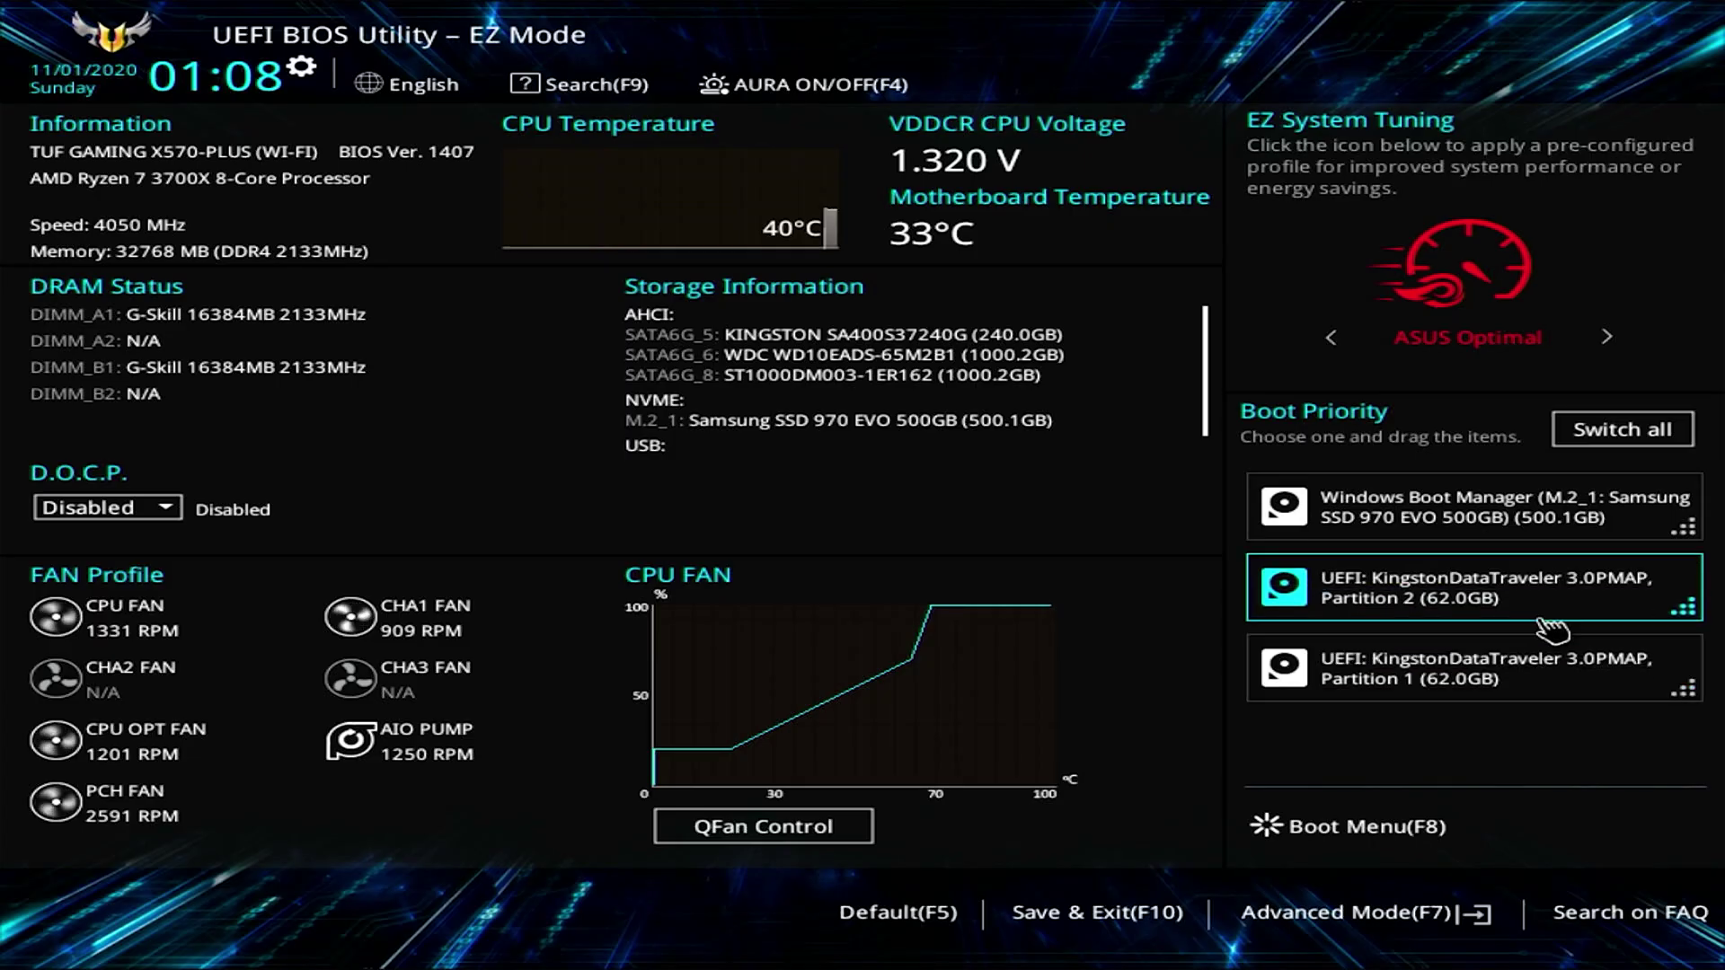
# Move 'UEFI: KingstonDataTraveler 3.0PMAP, Partition 2' to the top of Boot Priority.
pyautogui.moveTo(1531, 604); pyautogui.dragTo(1531, 526)
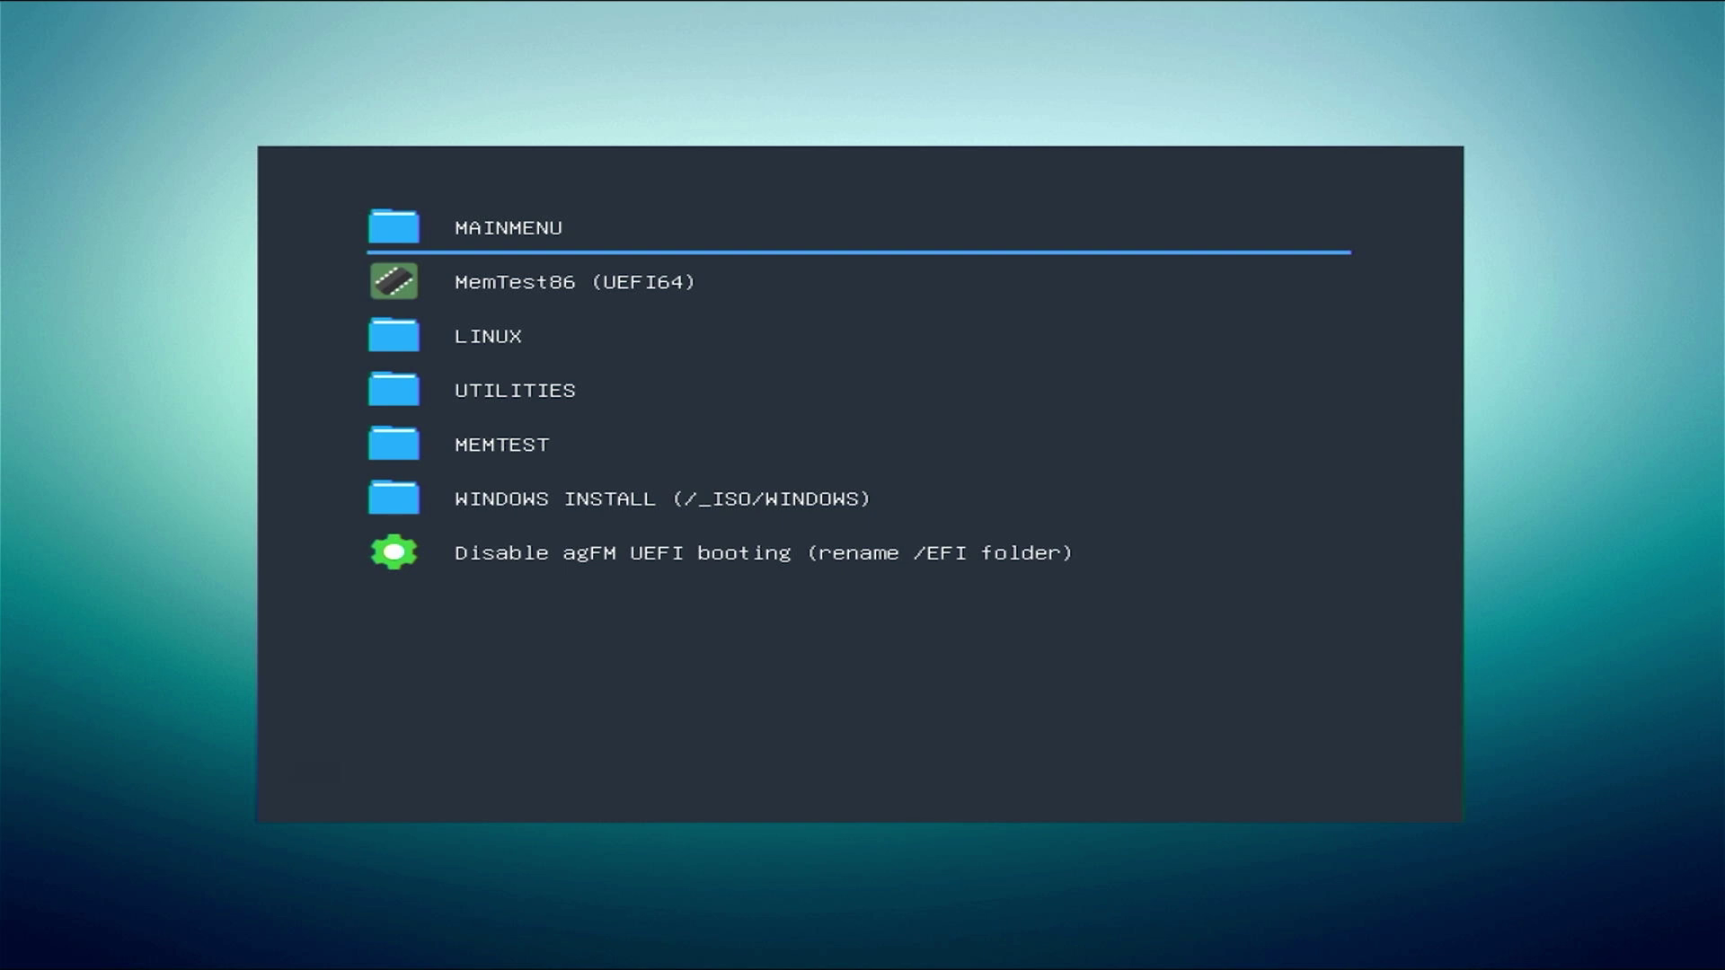
# Go from _ISO/WINDOWS into _ISO/LINUX and boot the manjaro-xfce-20.0.3 ISO.
pyautogui.press('Down')
pyautogui.press('Down')
pyautogui.press('Down')
pyautogui.press('Down')
pyautogui.press('Down')
pyautogui.press('Down')
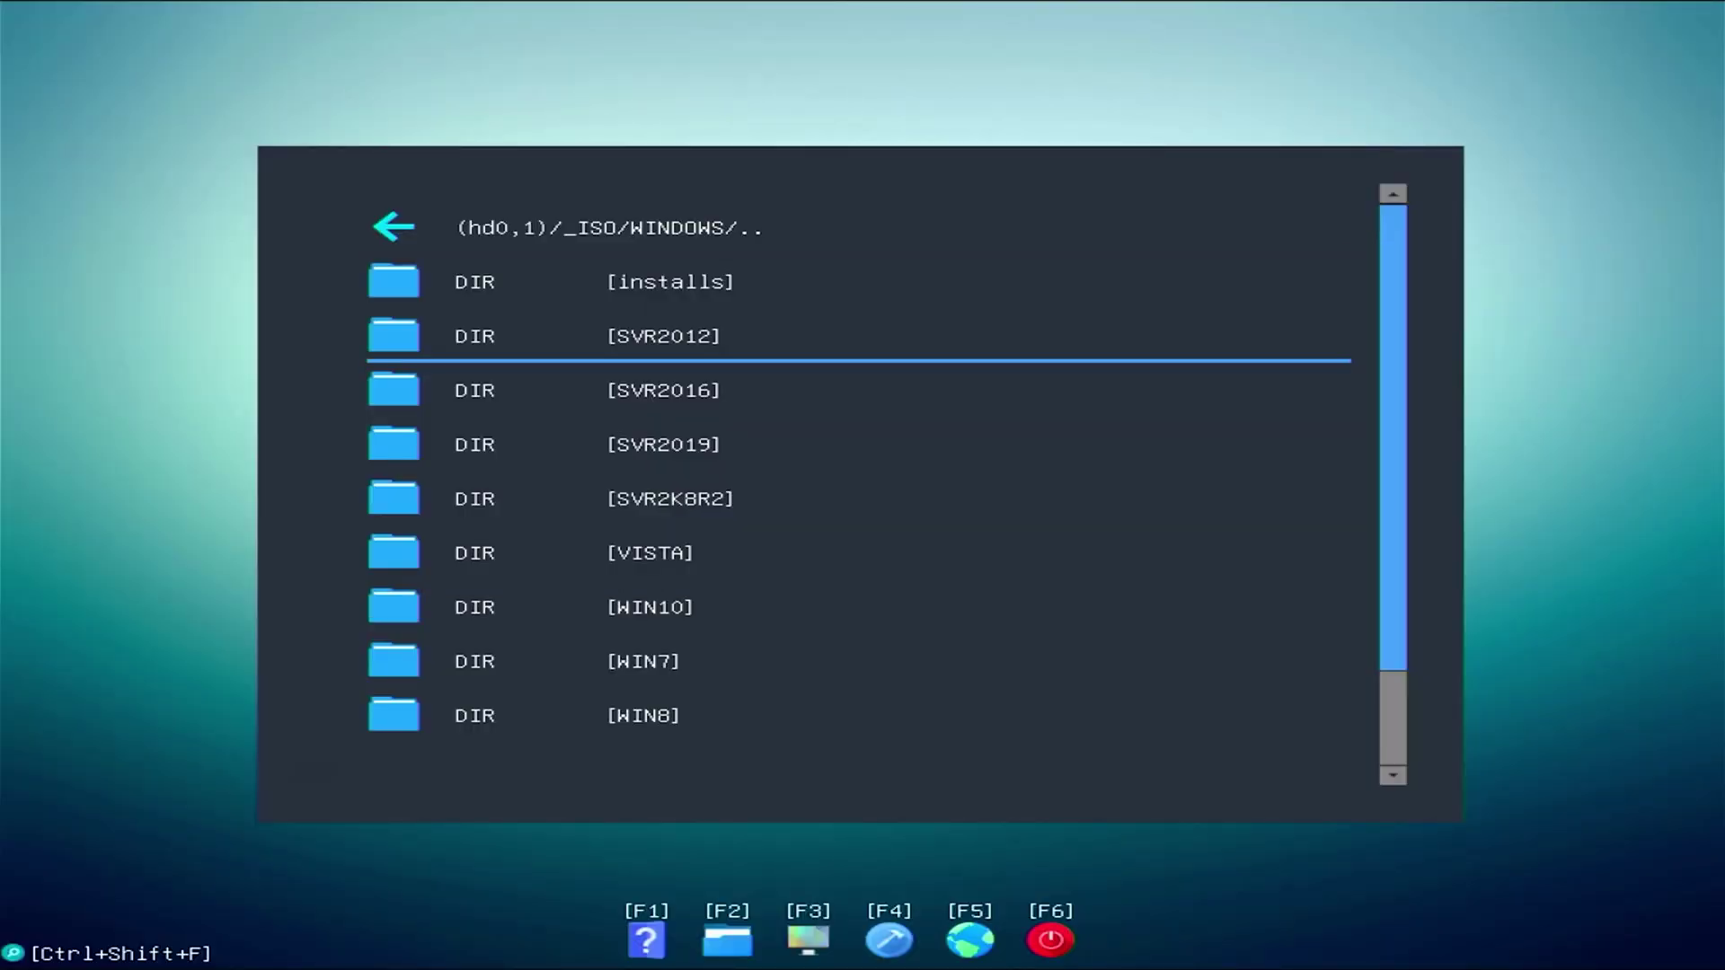
pyautogui.press('Up')
pyautogui.press('Up')
pyautogui.press('Return')
pyautogui.press('Return')
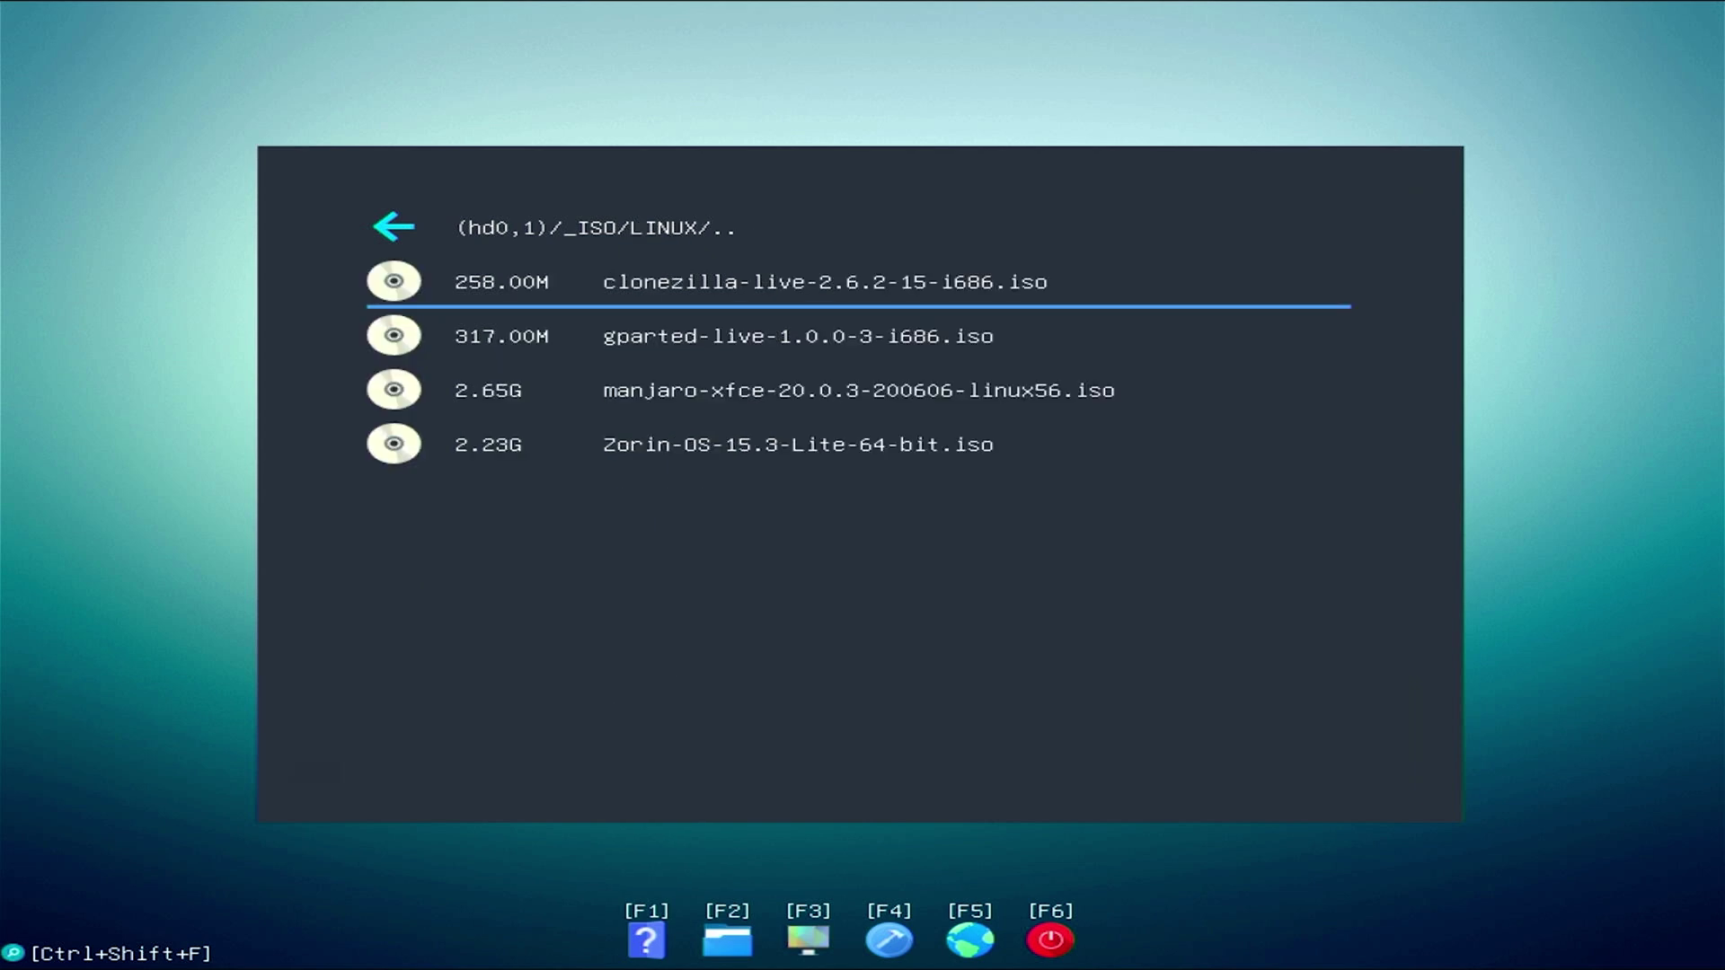
pyautogui.press('Down')
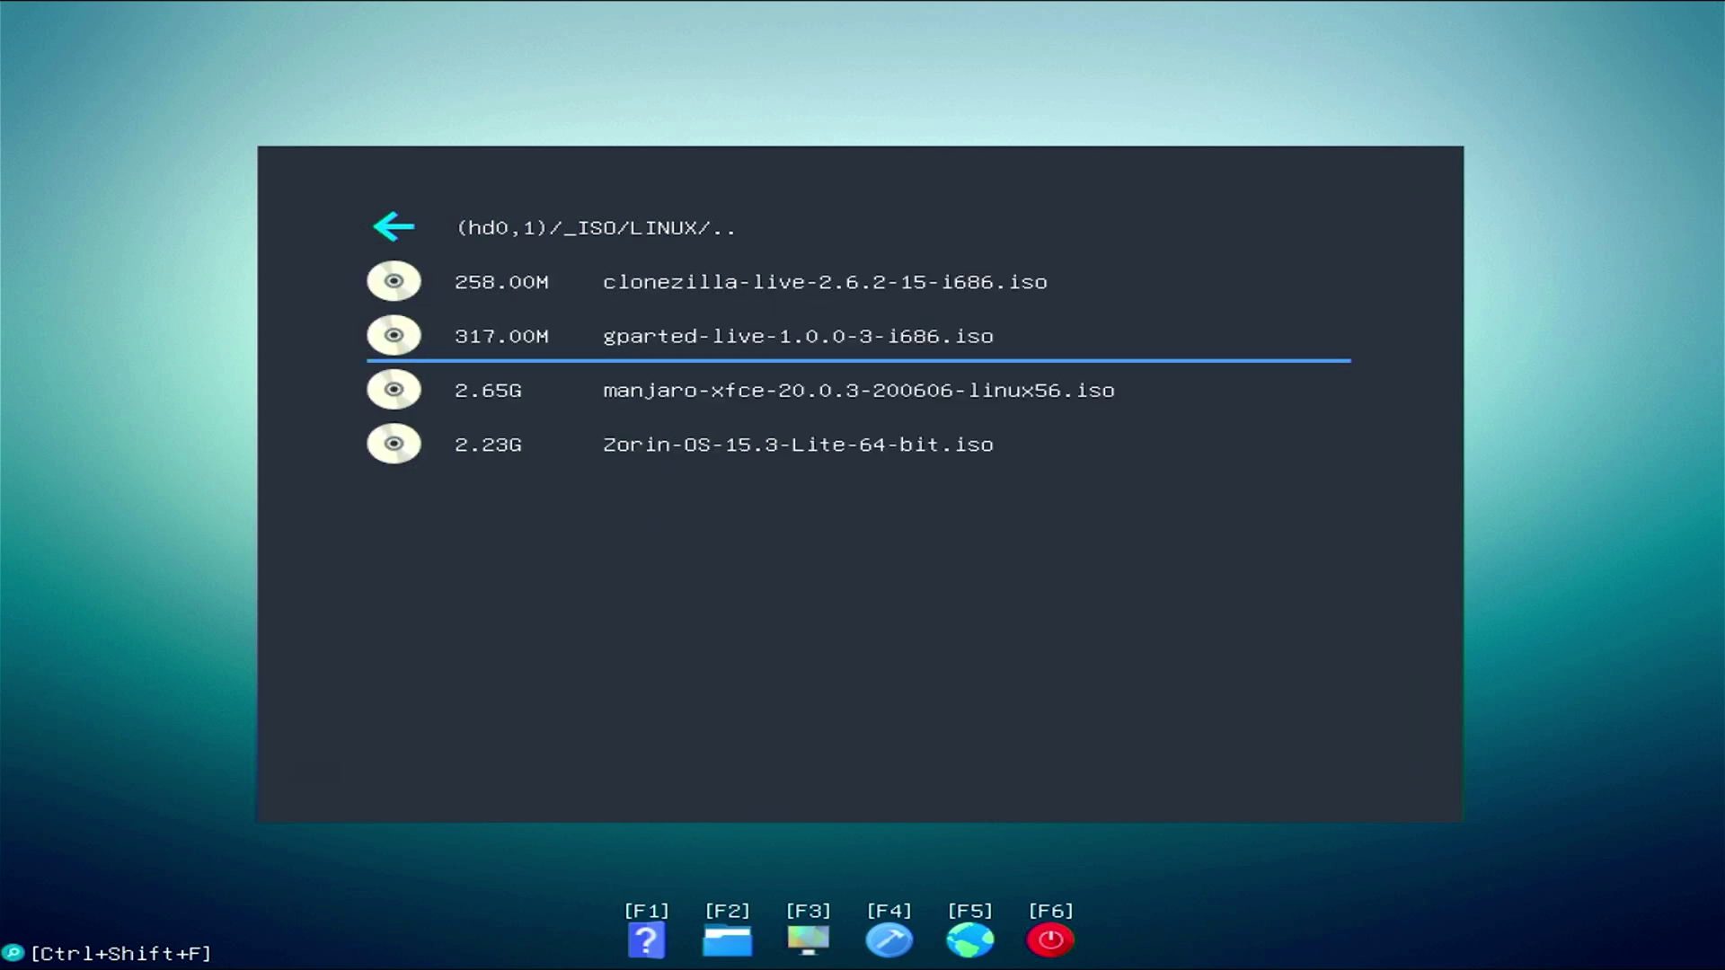
pyautogui.press('Down')
pyautogui.press('Down')
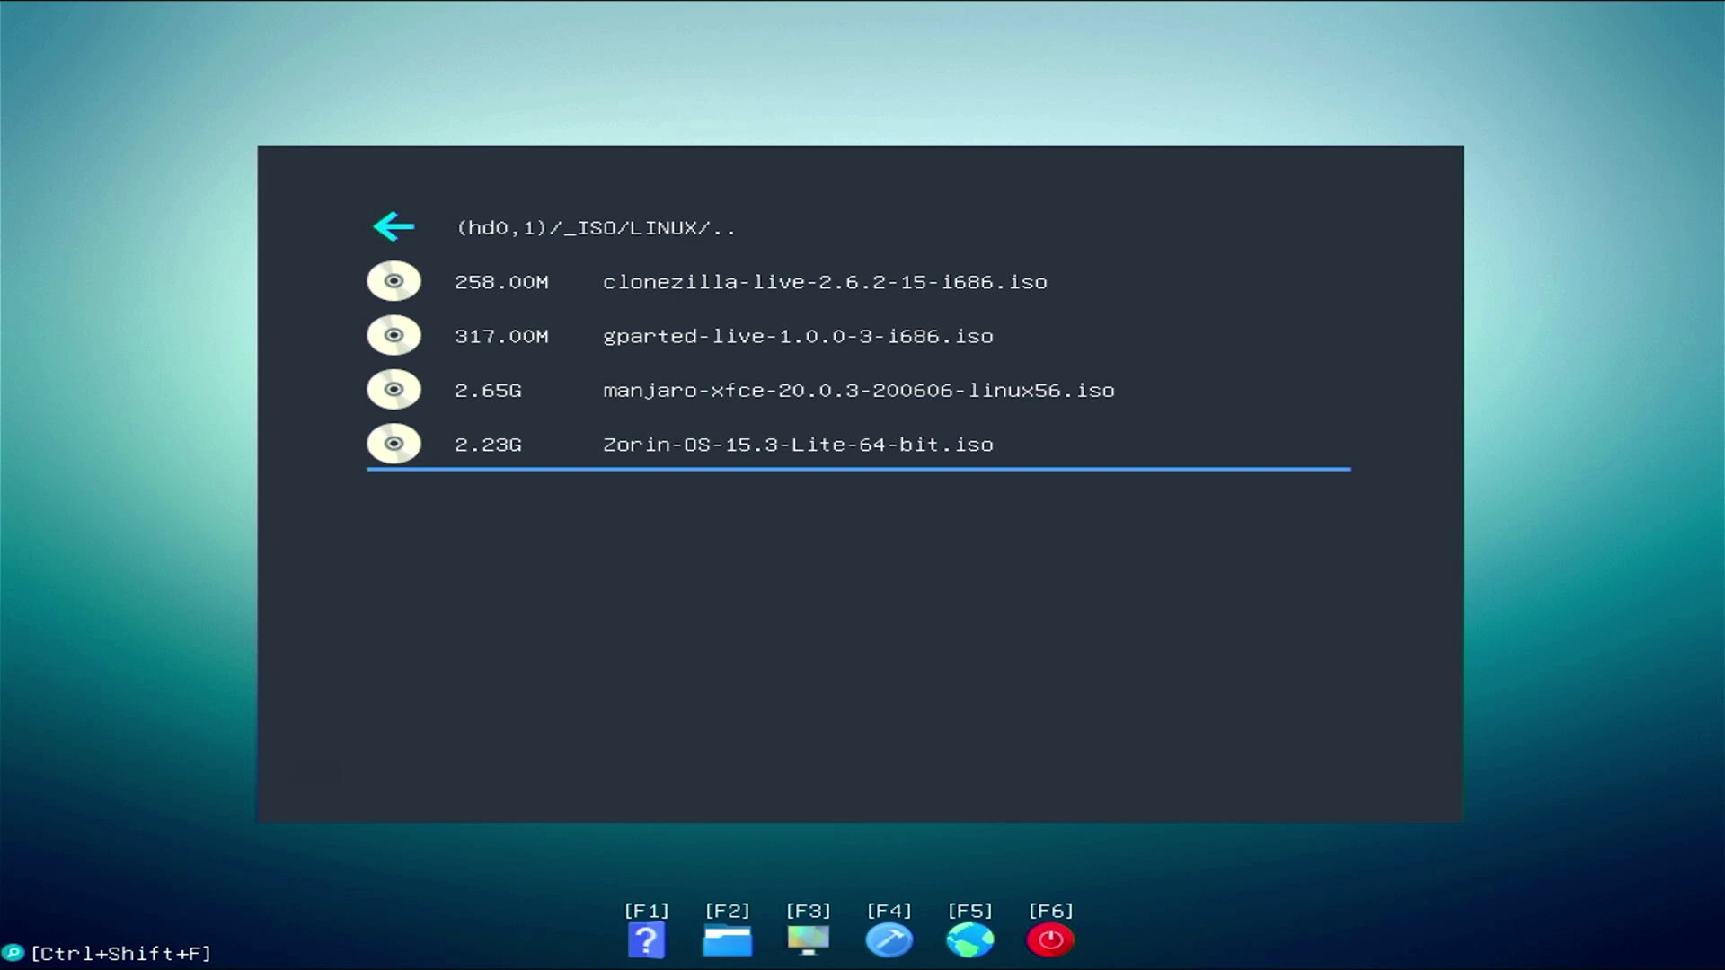
pyautogui.press('Up')
pyautogui.press('Return')
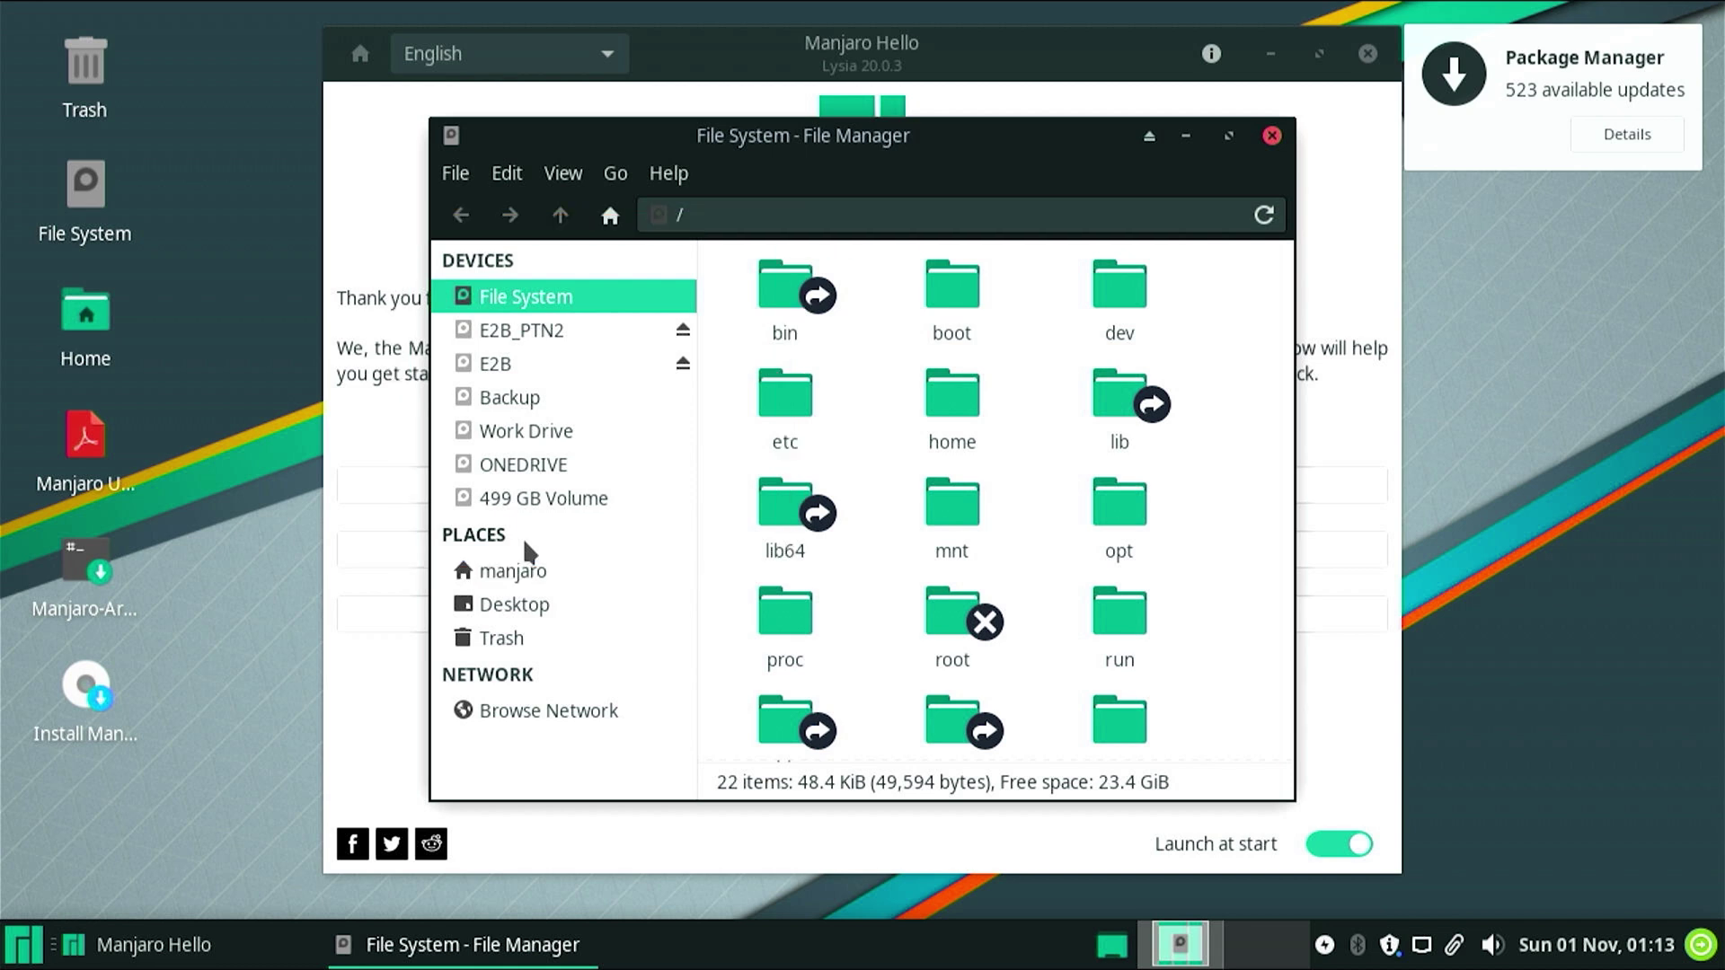
# Show the 499 GB Volume's contents from the Manjaro File Manager sidebar.
pyautogui.click(503, 497)
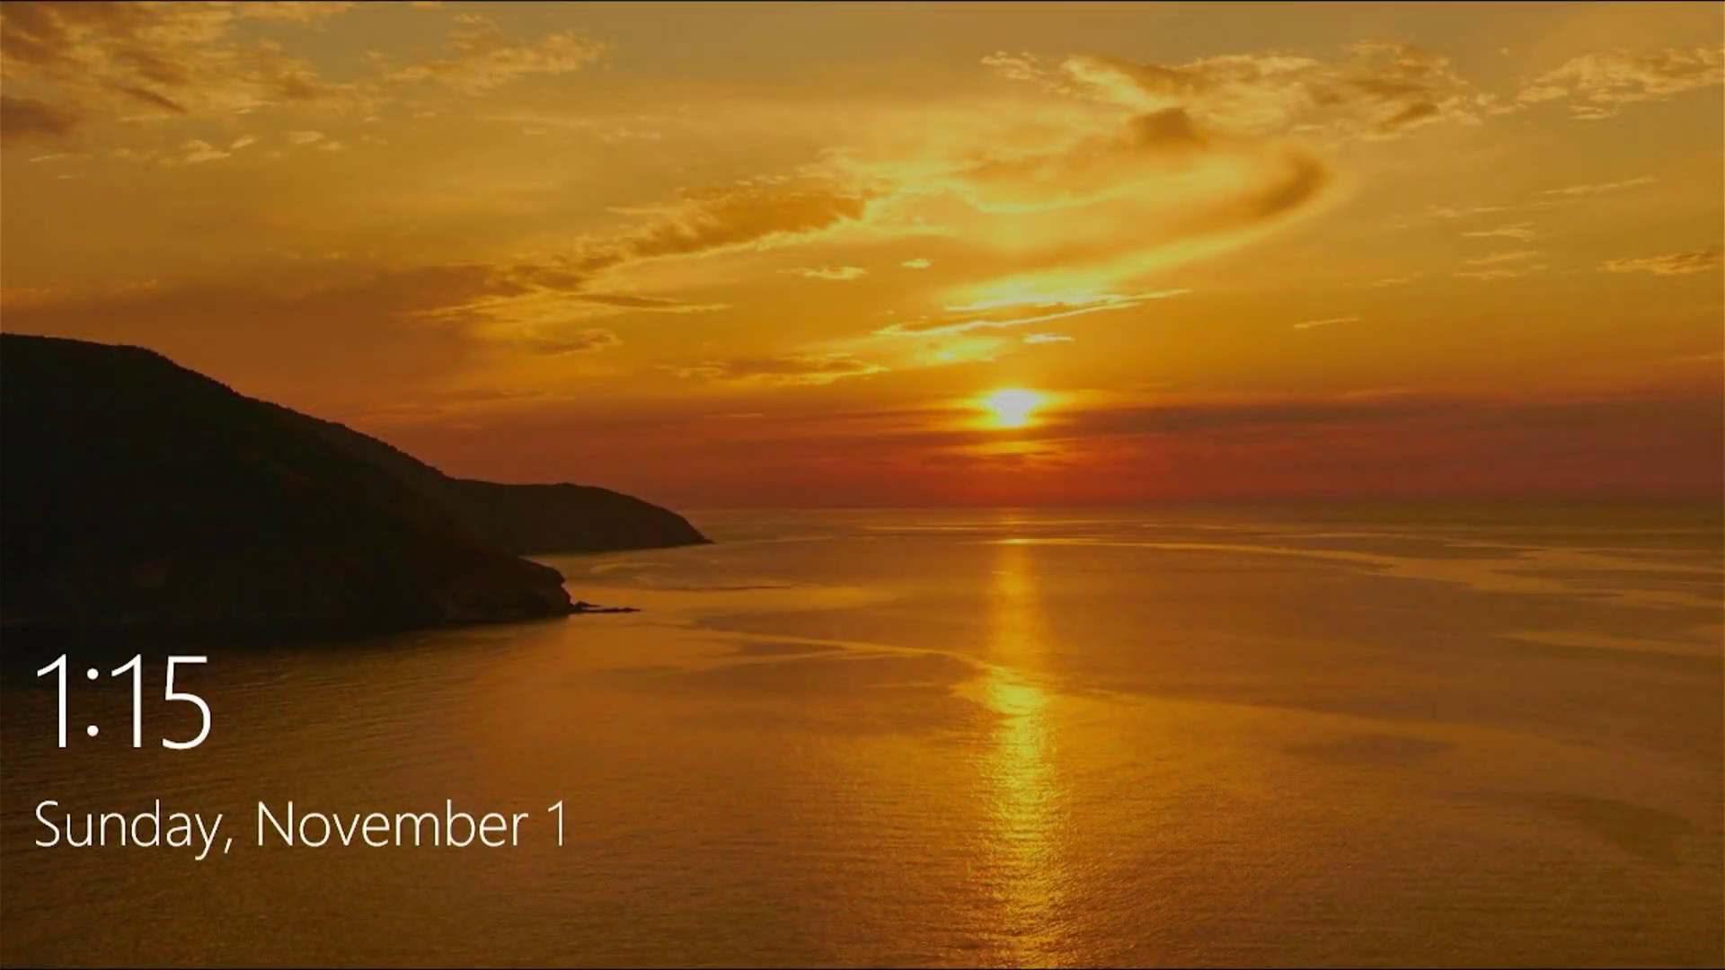
# Dismiss the Windows lock screen to reveal the password sign-in box.
pyautogui.click(533, 566)
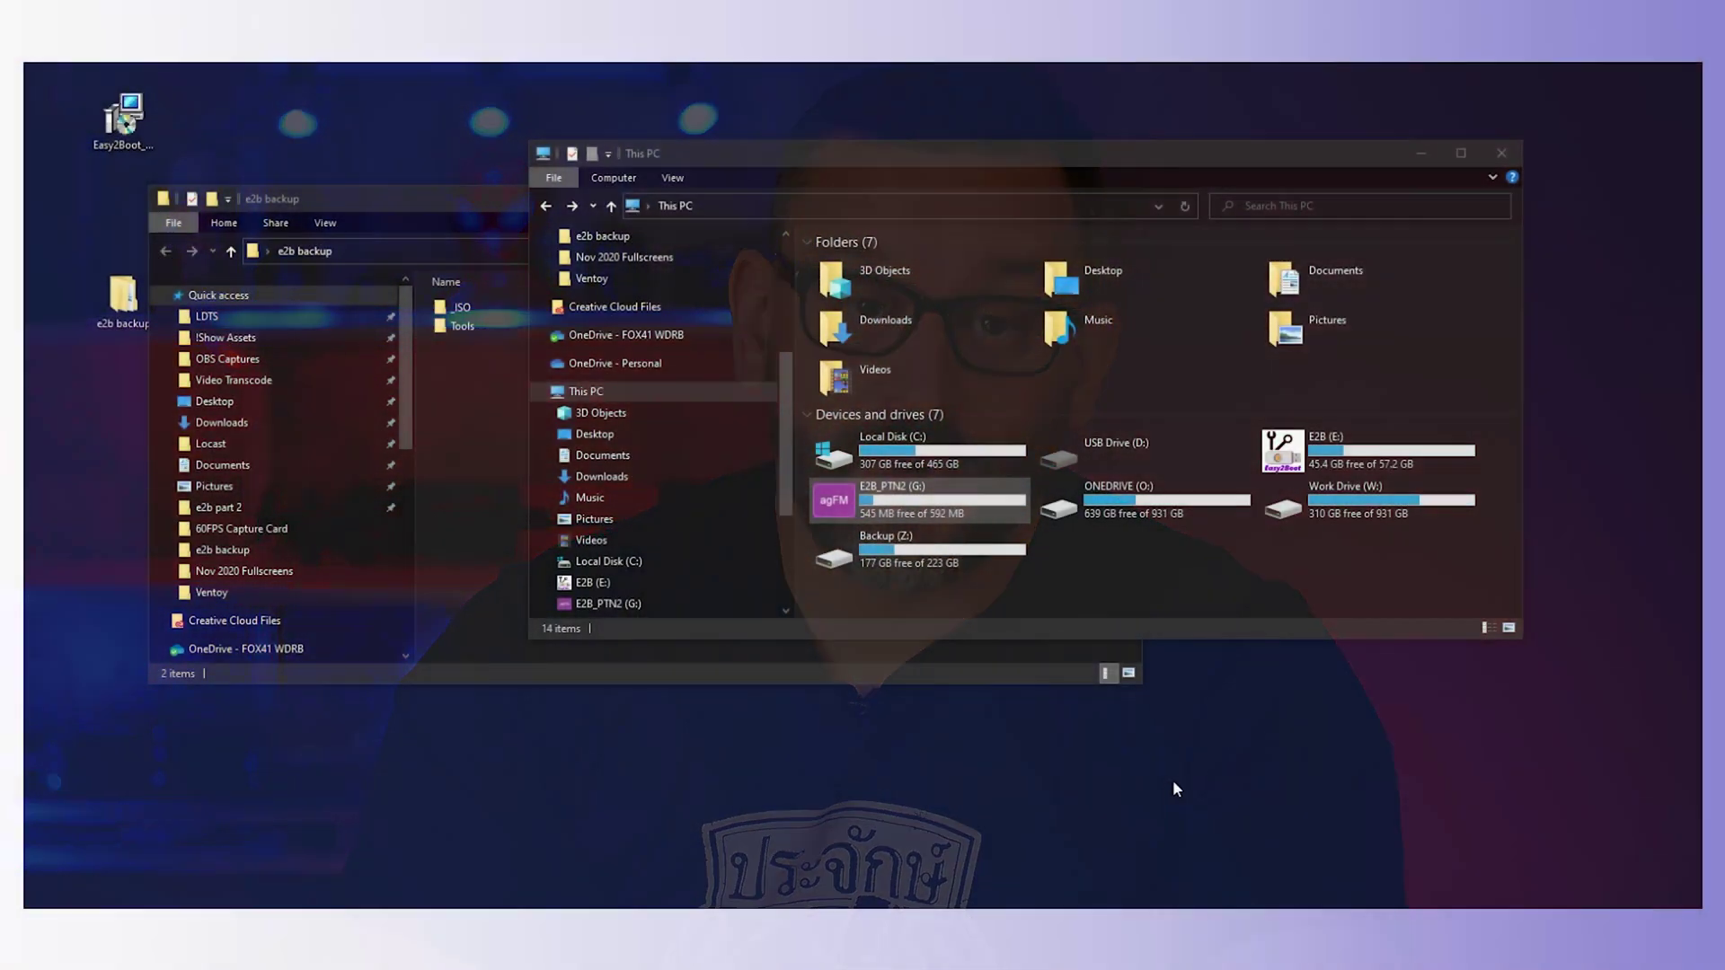
# Select the E2B_PTN2 (G:) partition tile in This PC.
pyautogui.click(849, 505)
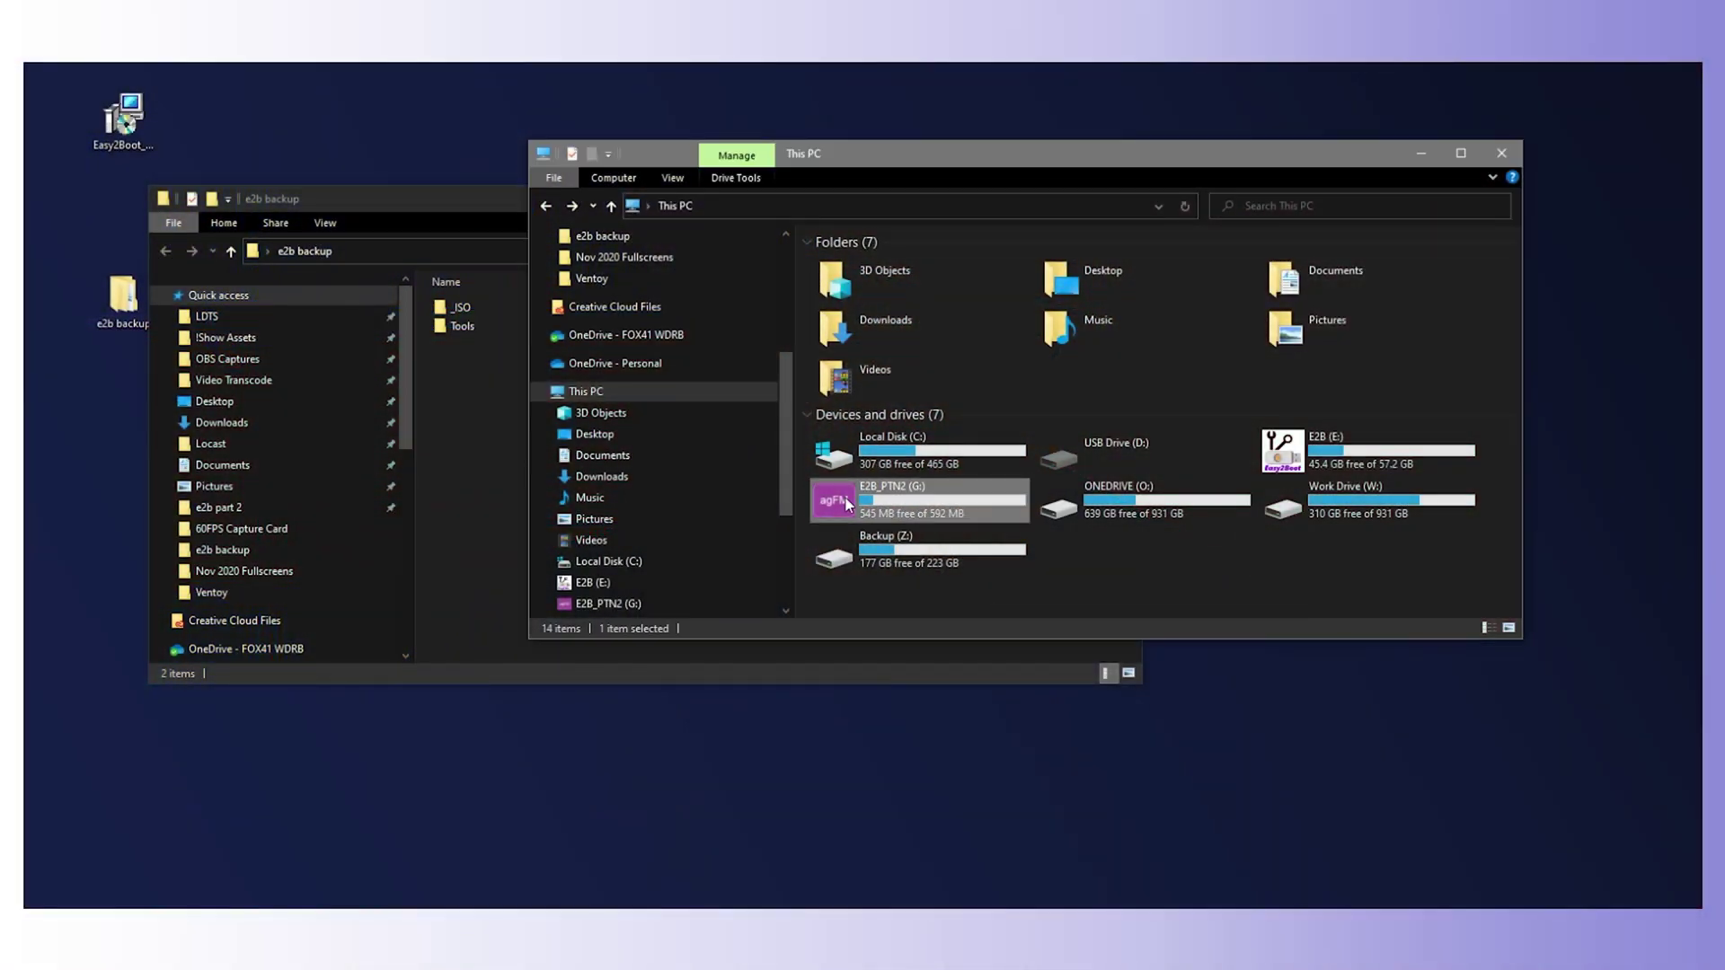